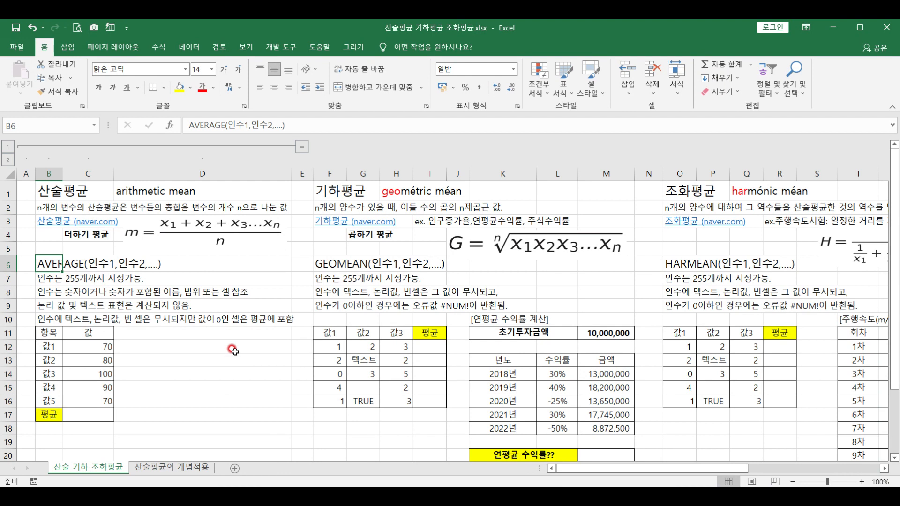
Review the department average exercise on the 산술평균의 개념적용 sheet, including its function requirements, test scores and answer cell
click(58, 192)
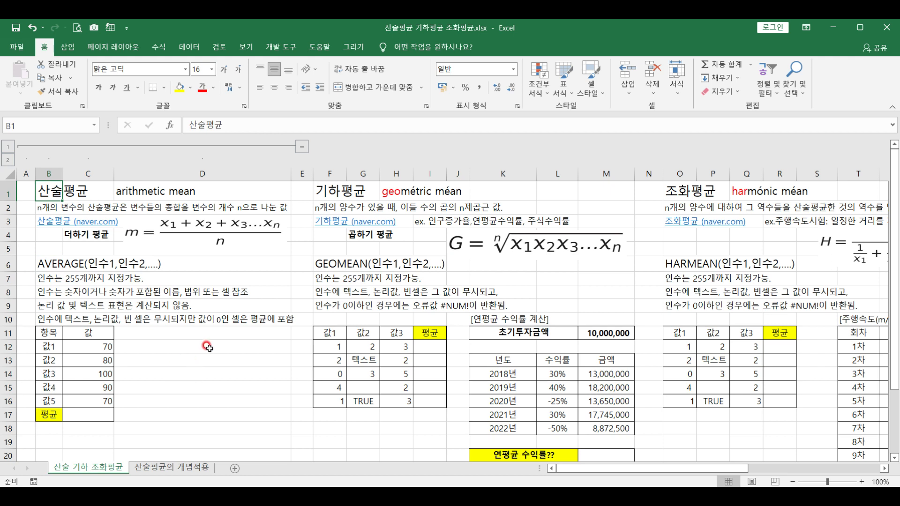
click(161, 467)
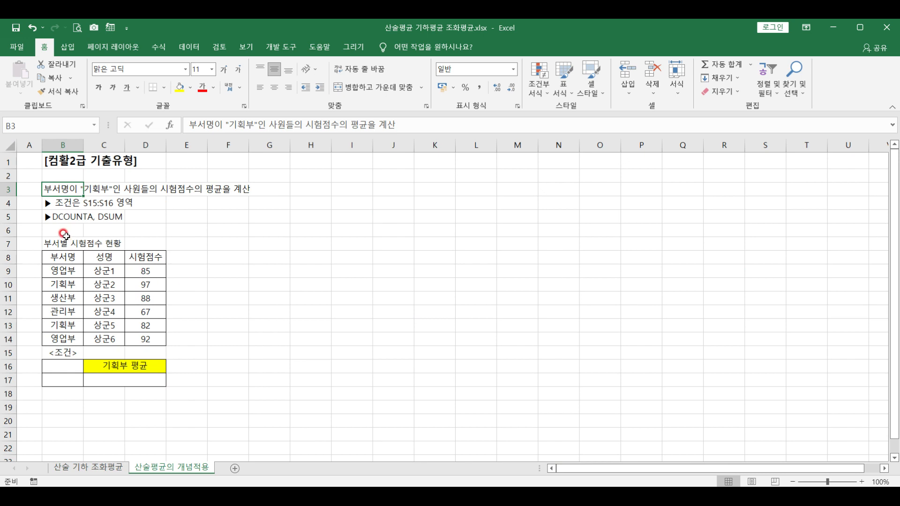
click(4, 217)
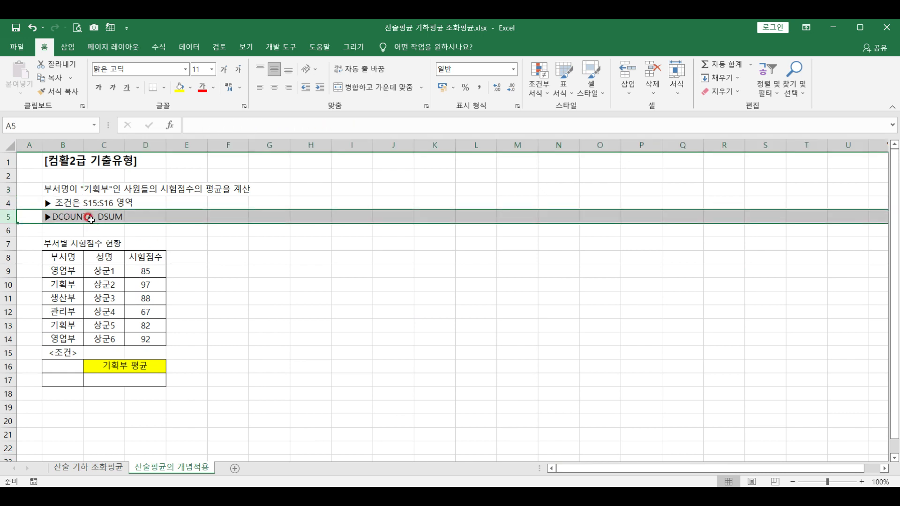
click(124, 379)
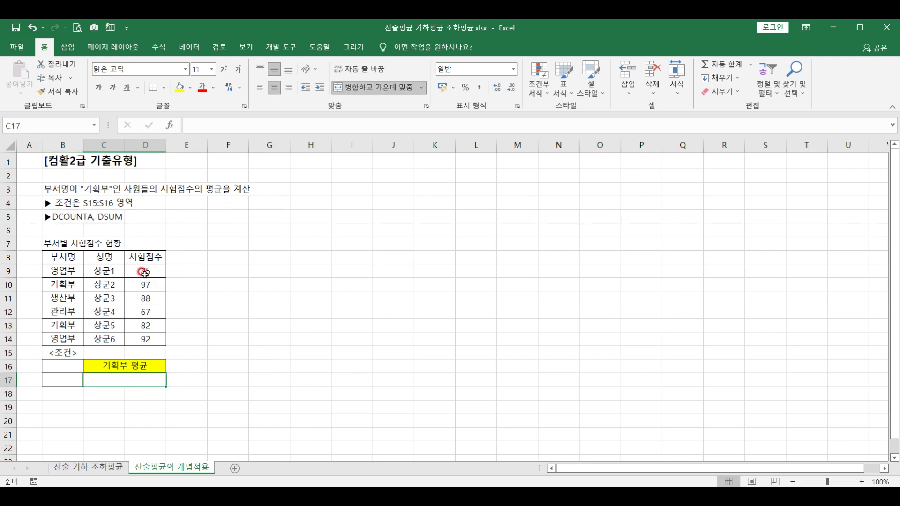
drag(145, 272, 145, 339)
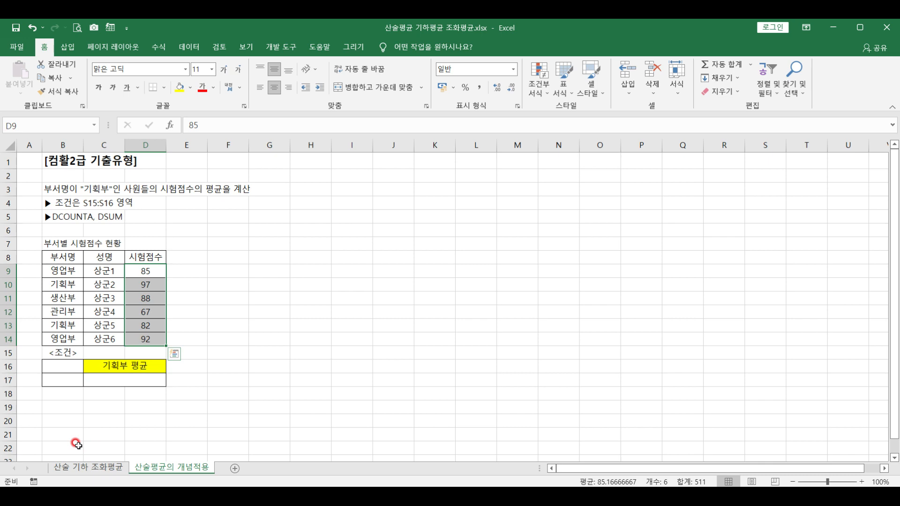
click(8, 217)
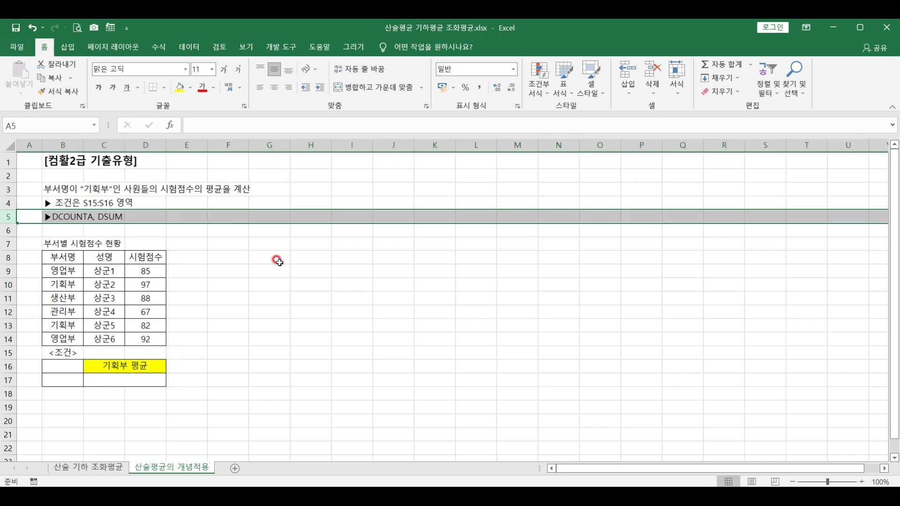
click(300, 280)
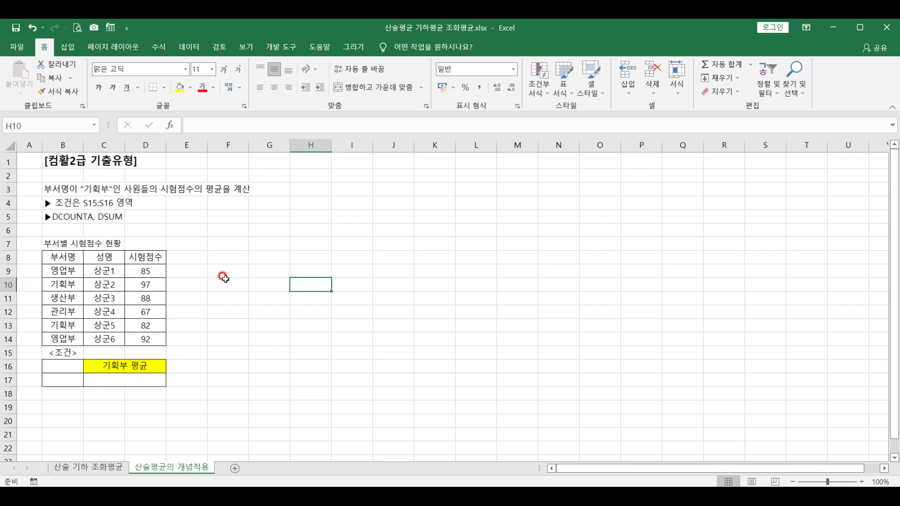
Return to the 산술 기하 조화평균 sheet and read the argument notes under AVERAGE, GEOMEAN and HARMEAN
click(93, 468)
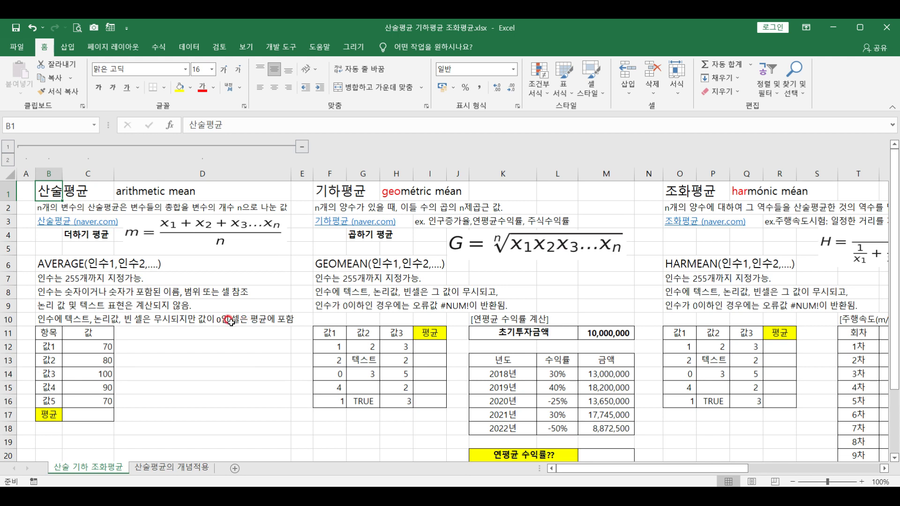
click(52, 263)
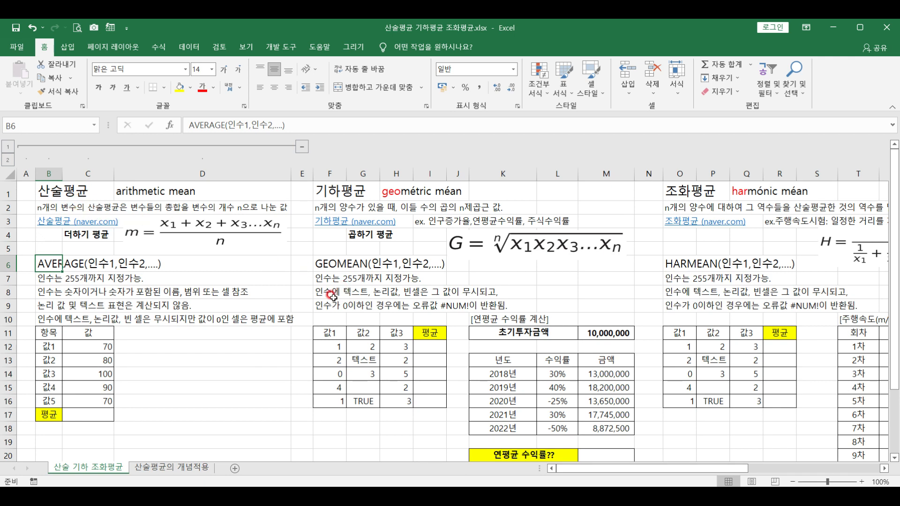
click(51, 290)
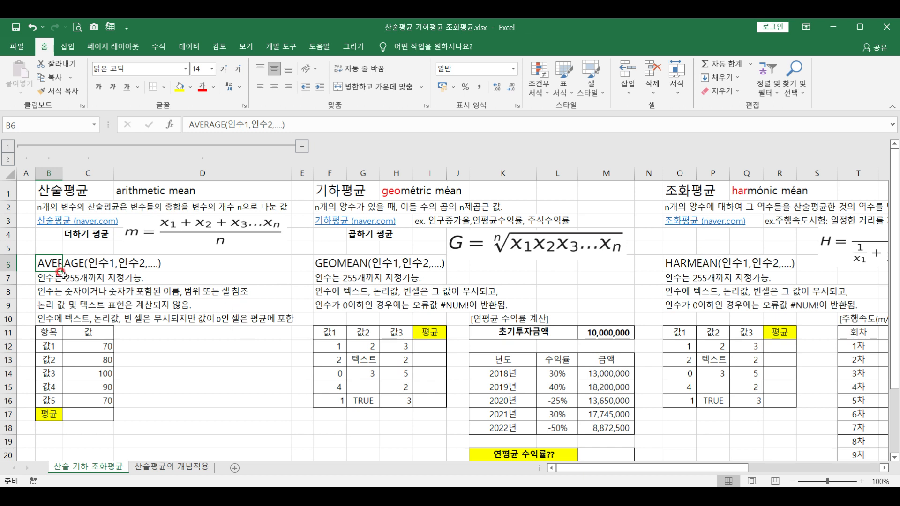
drag(49, 277, 55, 318)
drag(331, 278, 330, 306)
drag(687, 279, 681, 305)
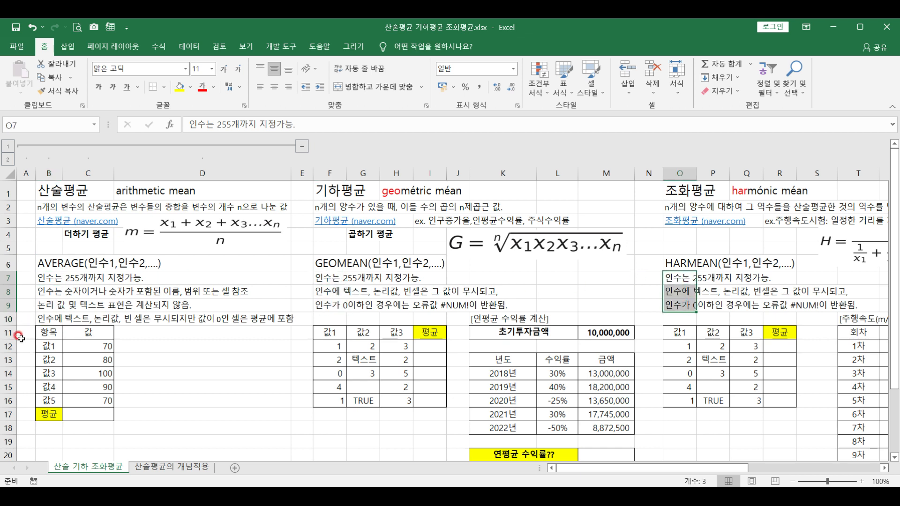
Calculate the arithmetic mean of the five values in C17 with =AVERAGE(C12:C16)
drag(84, 345, 97, 403)
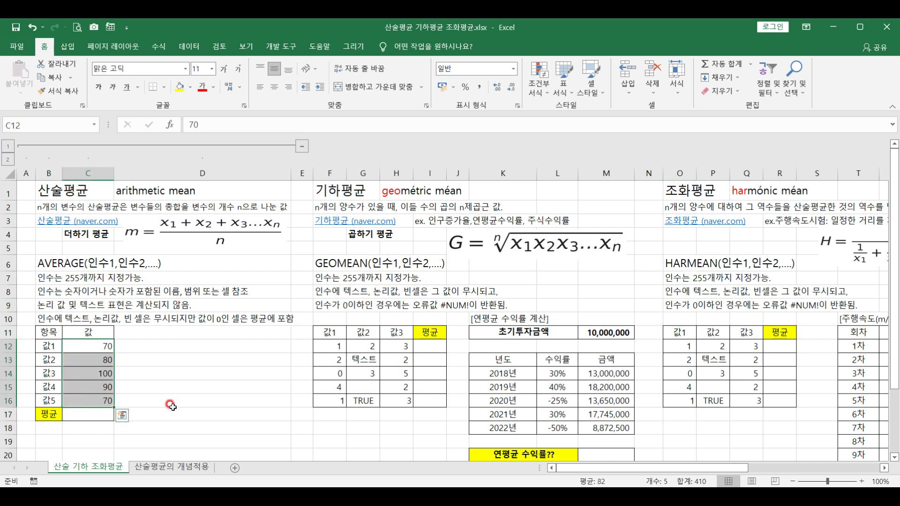
click(88, 414)
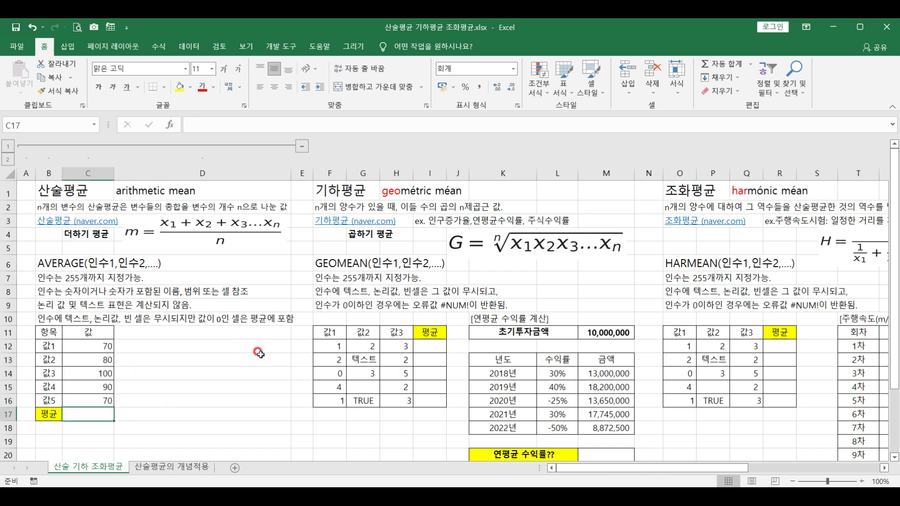
text(=av)
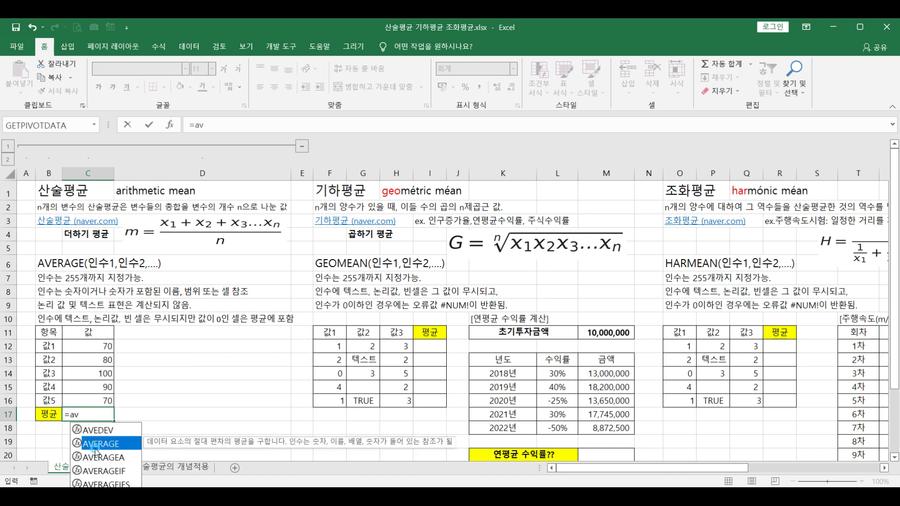
double_click(94, 444)
drag(92, 346, 86, 397)
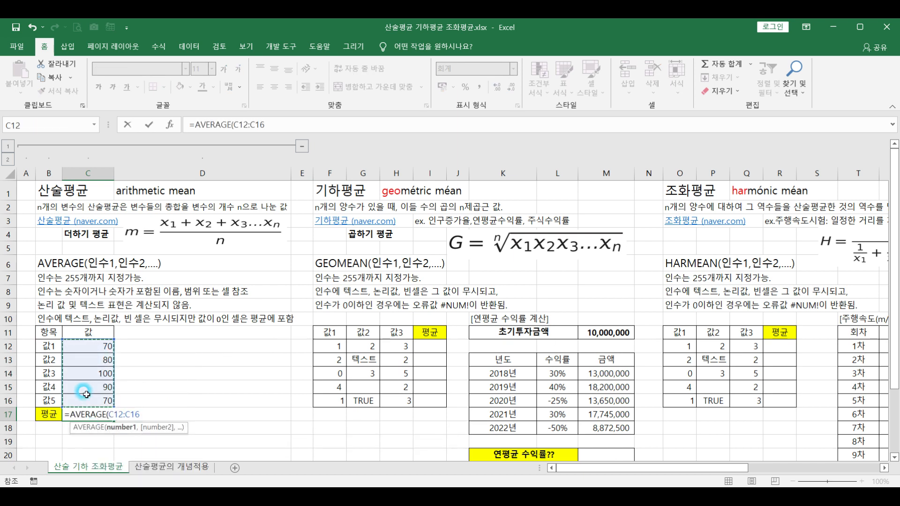
key(Return)
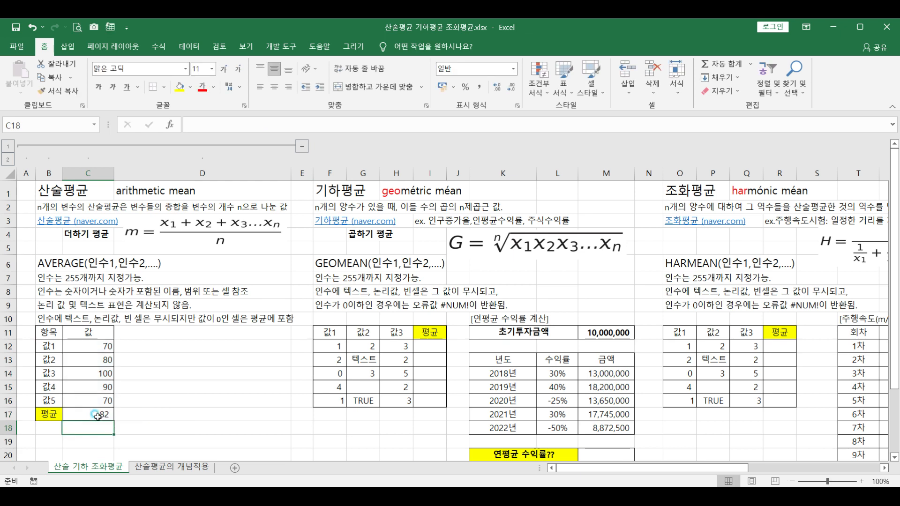
click(97, 415)
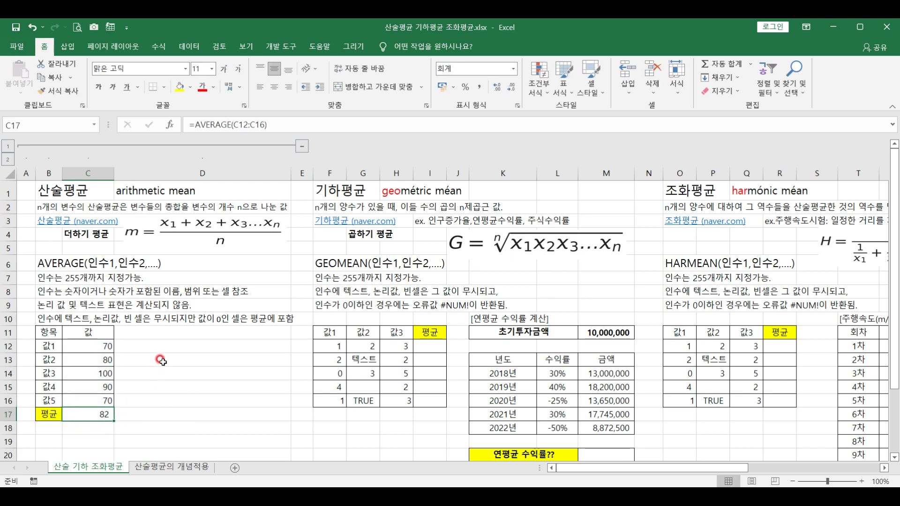
Calculate the same mean manually in D13 with the formula =(C12+C13+C14+C15+C16)/5
click(160, 360)
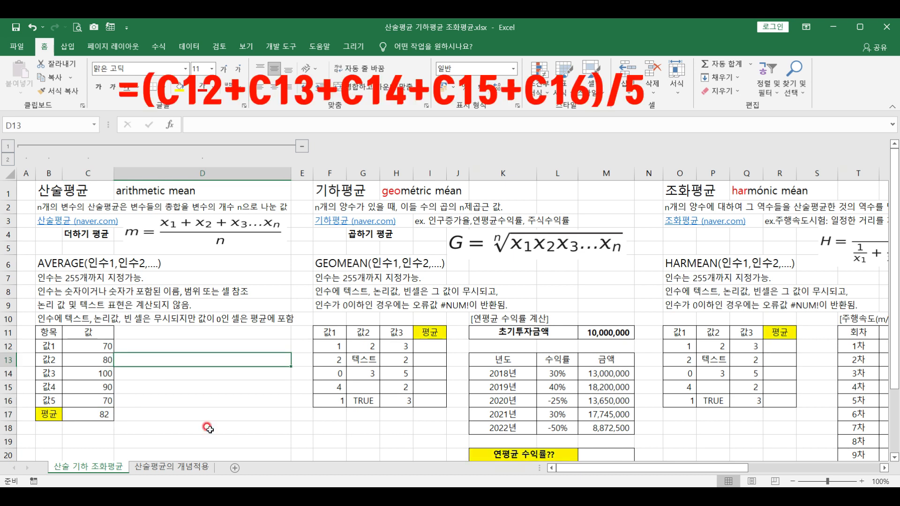
text(=)
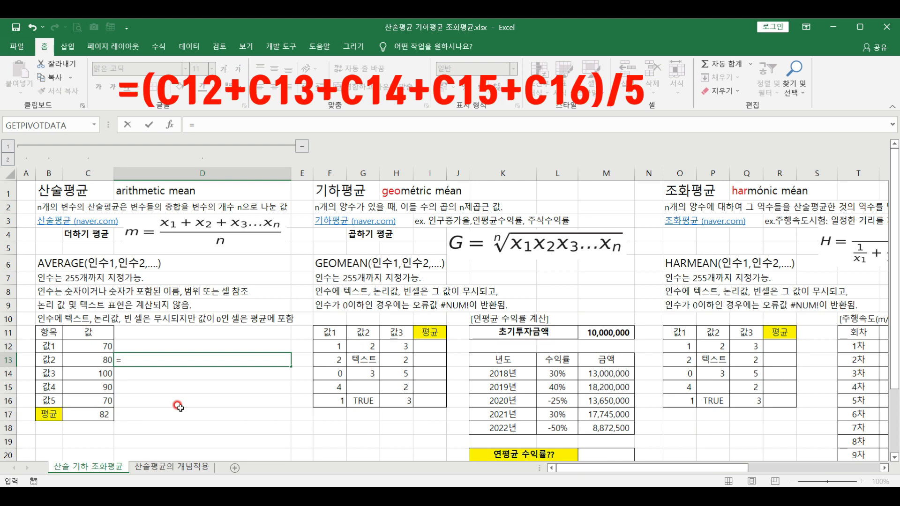
text(()
click(96, 346)
text(+)
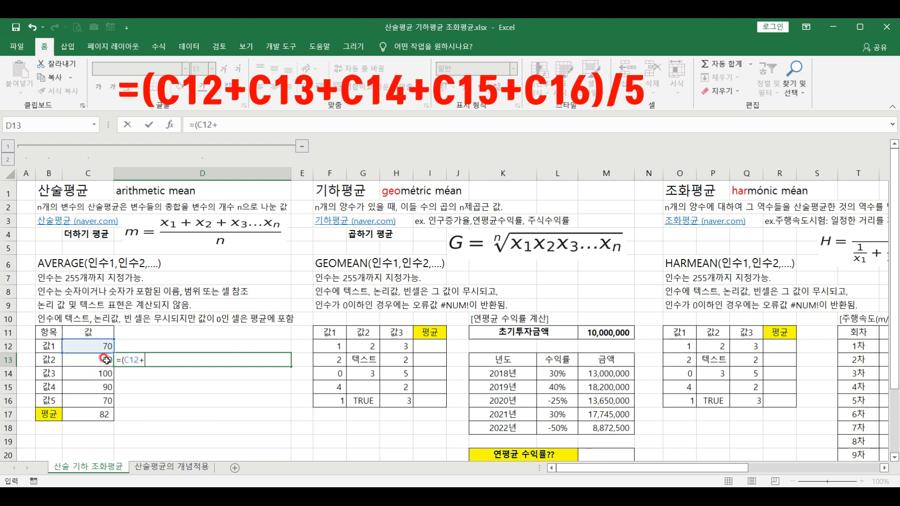
click(103, 360)
text(+)
click(100, 374)
text(+)
click(100, 388)
text(+)
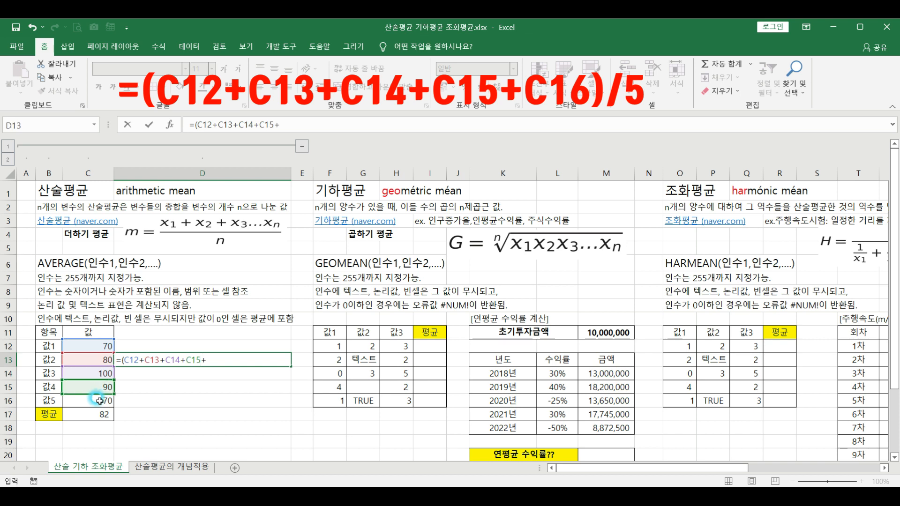
click(99, 401)
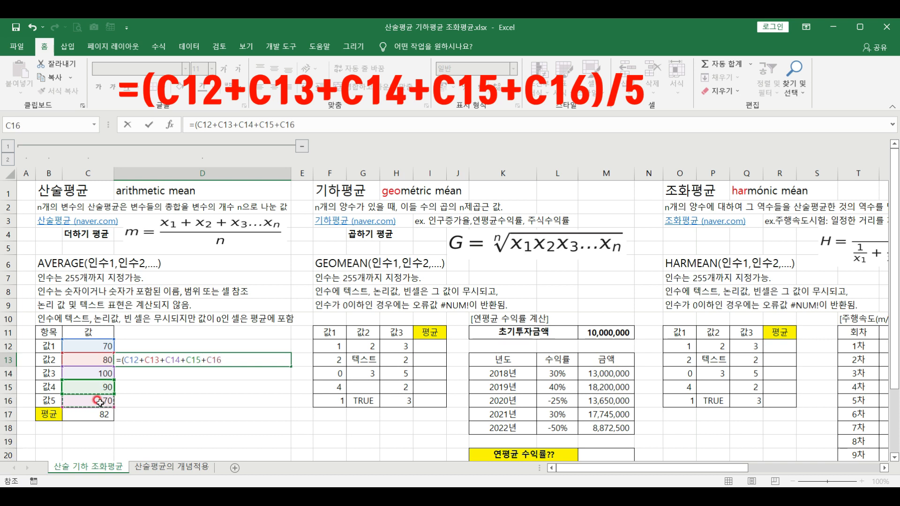
text()/5)
key(Return)
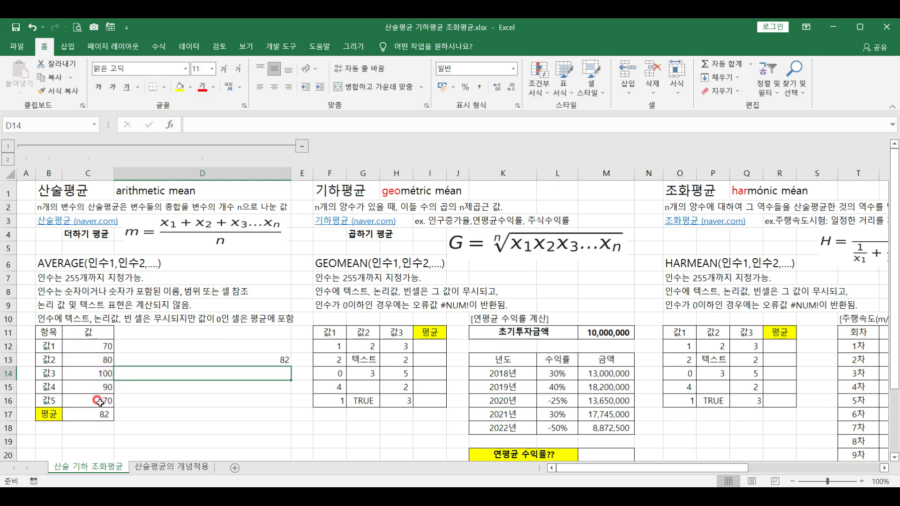
Calculate the mean in D14 by dividing the sum by the count, with =SUM(C12:C16)/COUNT(C12:C16)
text(=sum)
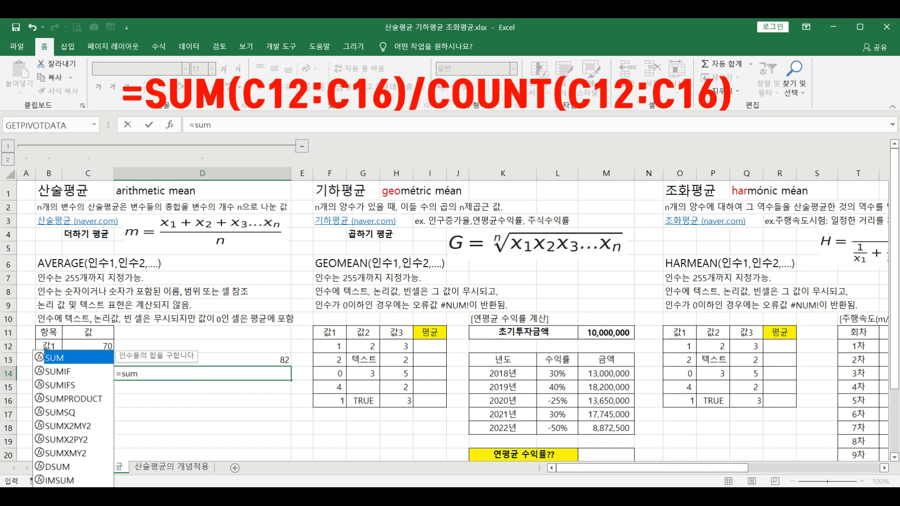
double_click(69, 357)
drag(85, 347, 86, 392)
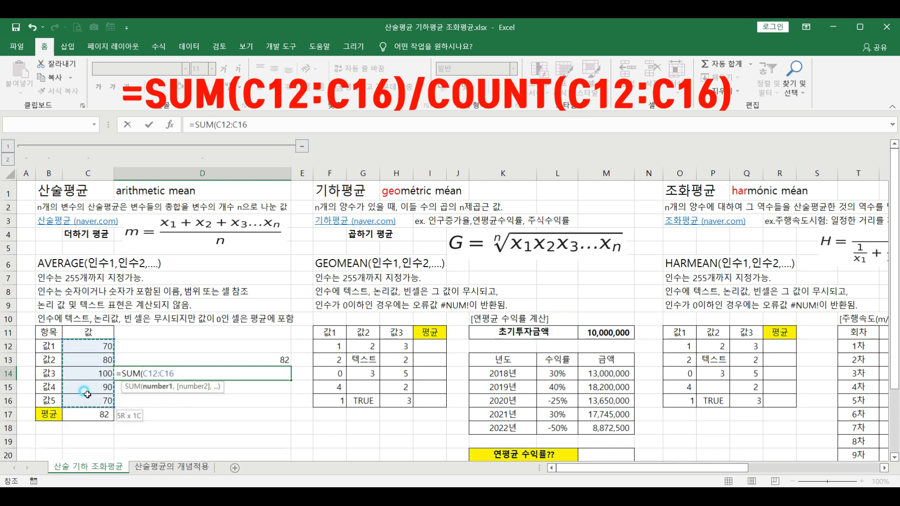
text())
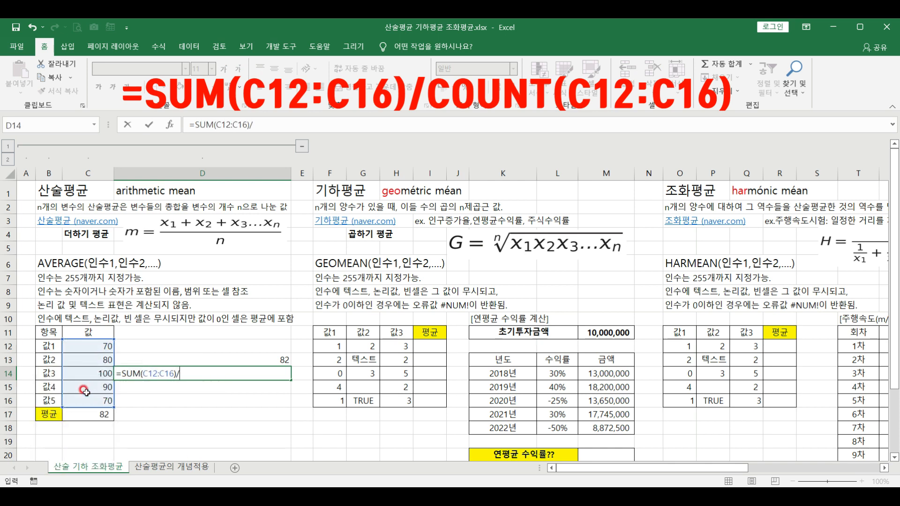
text(/cou)
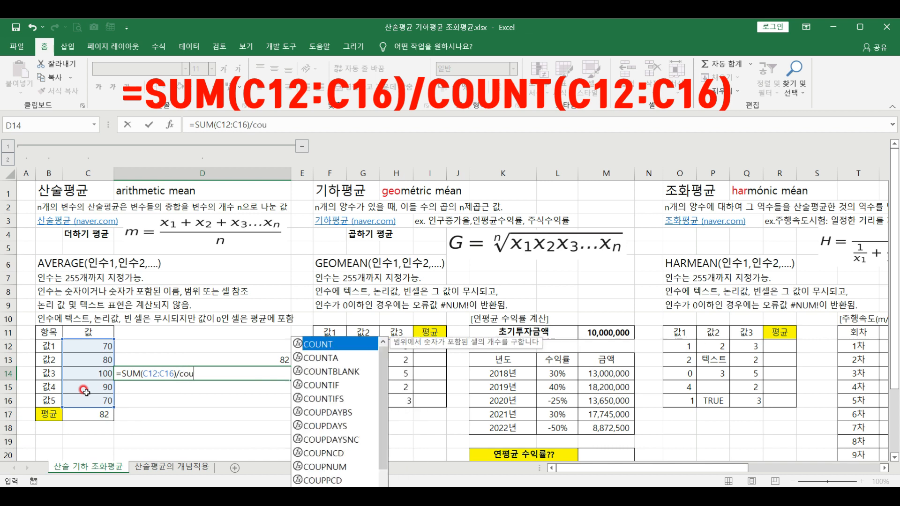
double_click(336, 345)
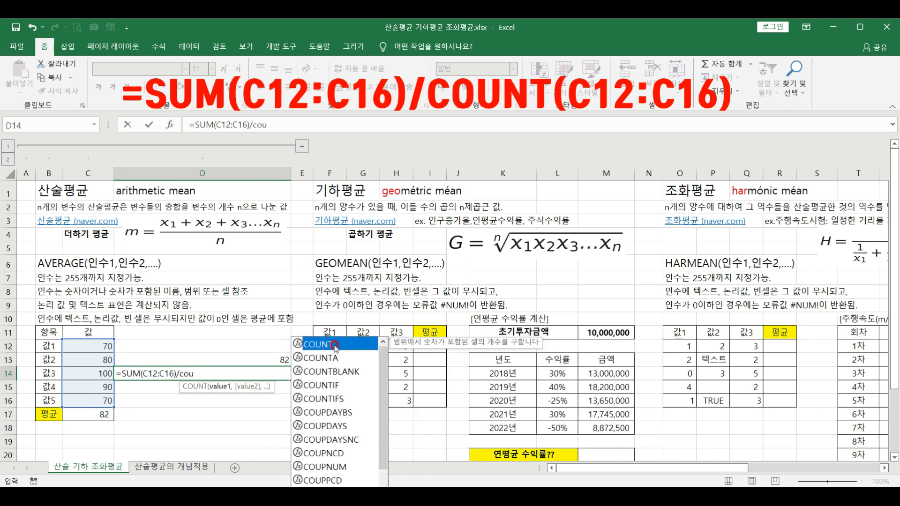
drag(93, 347, 93, 396)
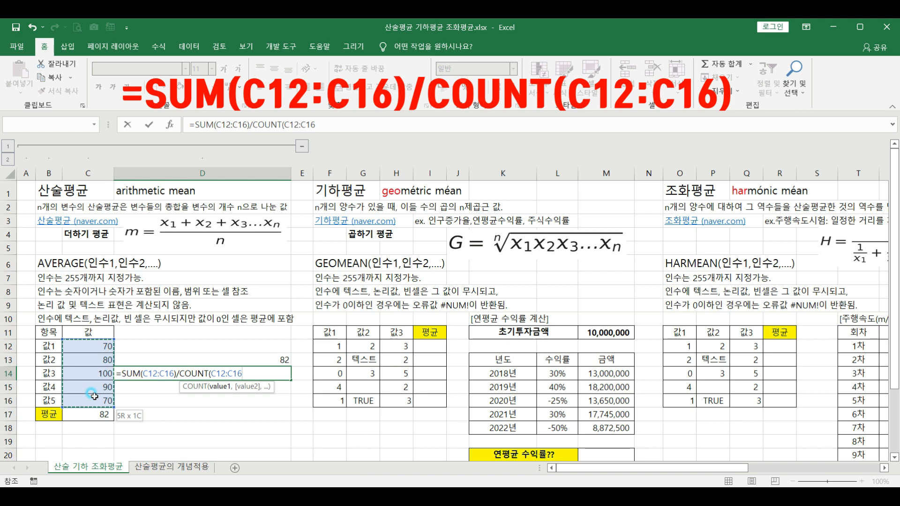
text())
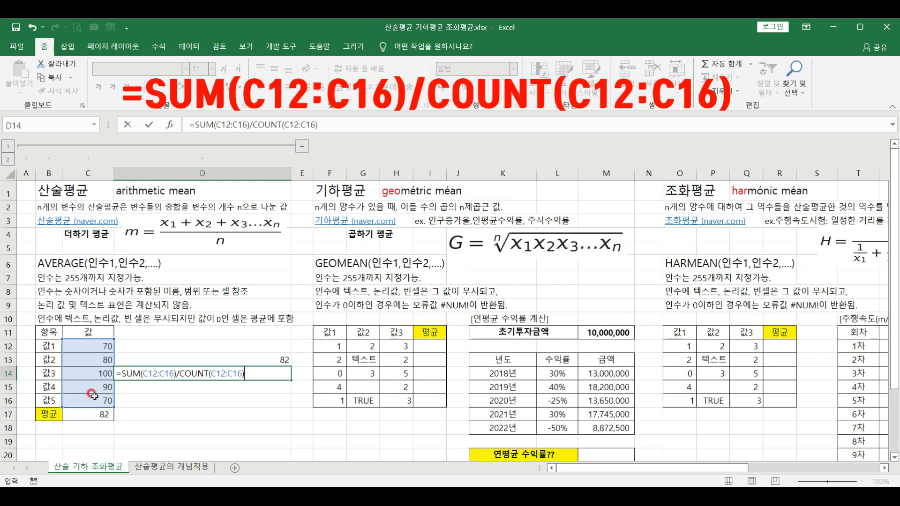
key(Return)
Compare the mean formulas in D14, C17 and D13 with the 더하기 평균 definition, and switch to the 산술평균의 개념적용 sheet
click(257, 370)
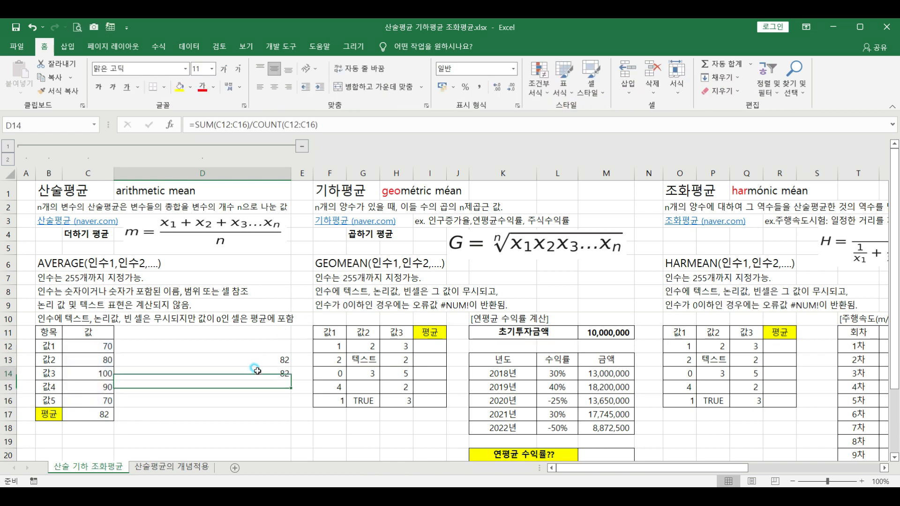
click(75, 410)
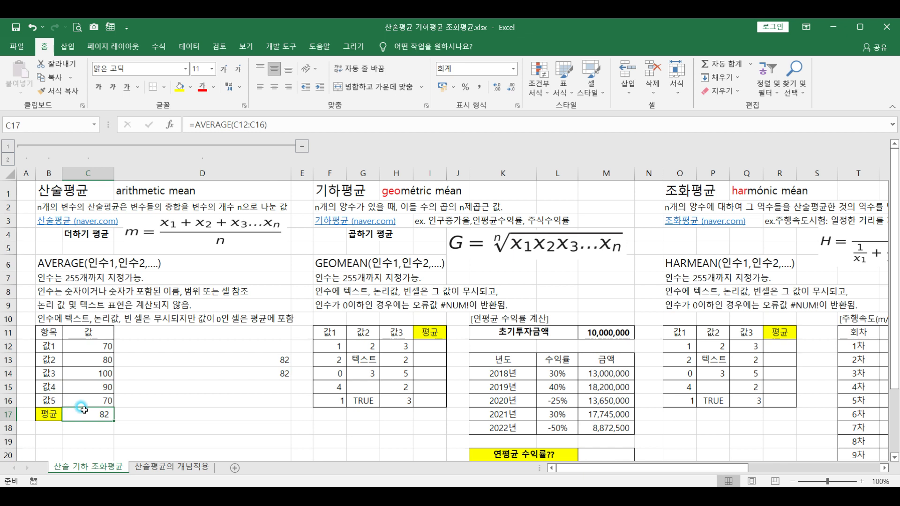
click(211, 368)
click(219, 360)
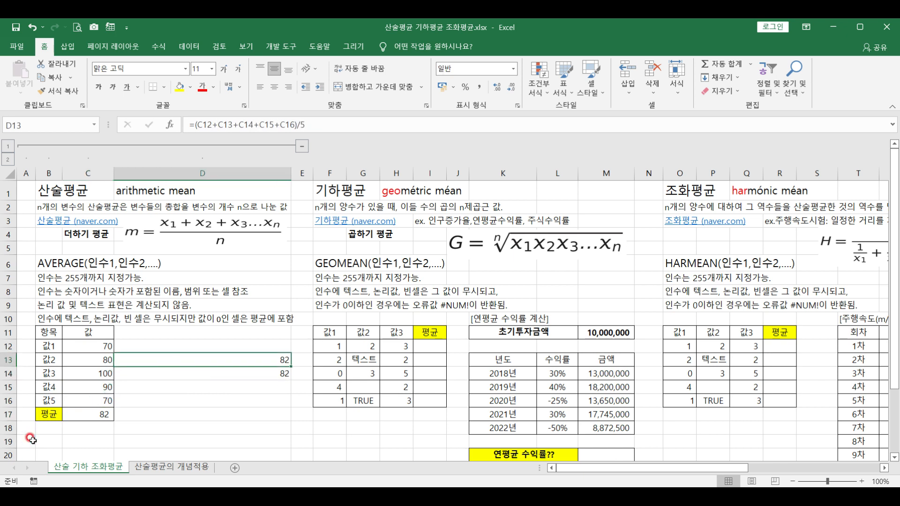
click(86, 231)
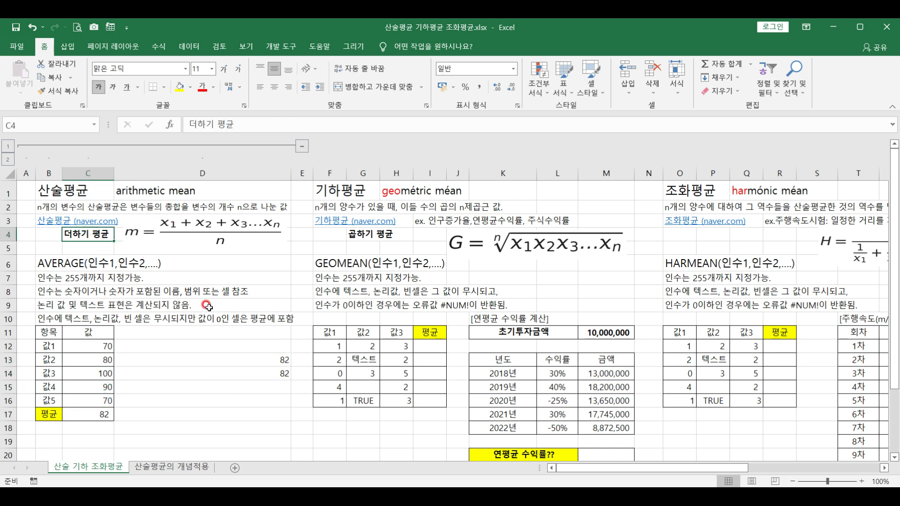
click(183, 468)
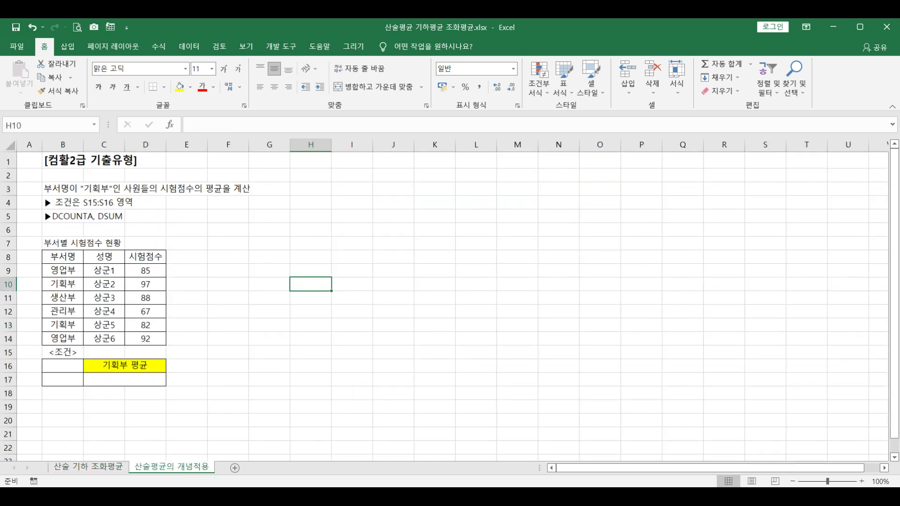
Copy the 부서명 header and a 기획부 entry from the score table into the <조건> criteria cells B16:B17
click(47, 189)
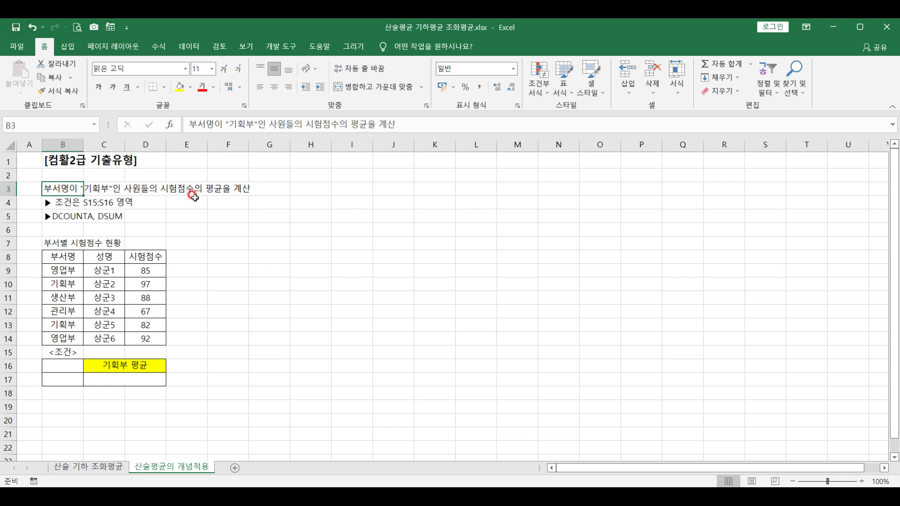
click(59, 200)
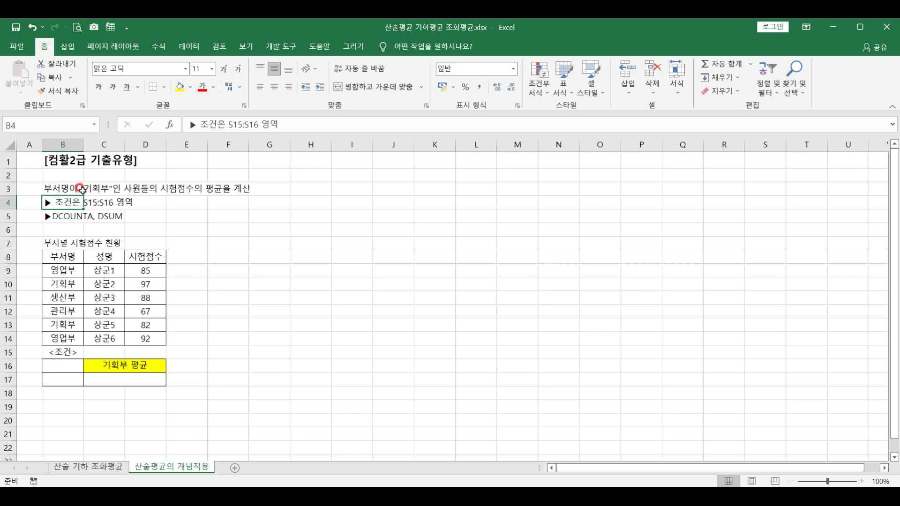
click(53, 257)
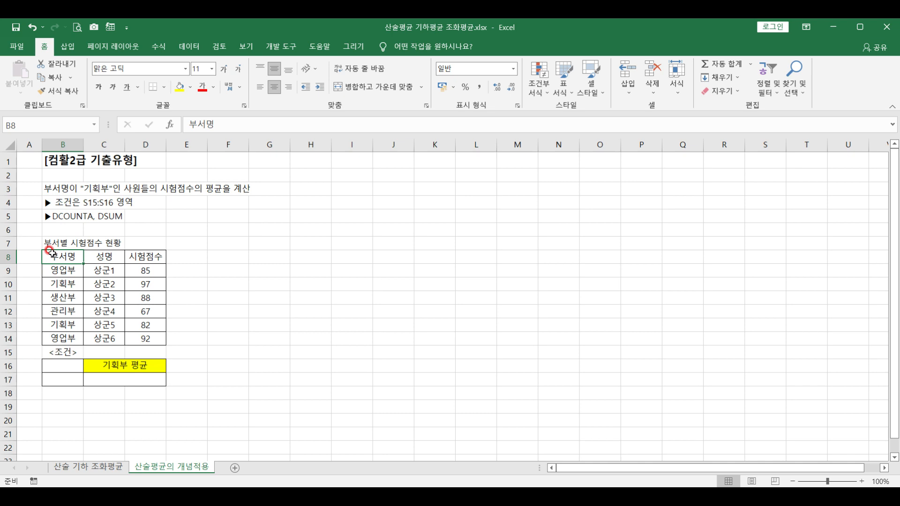
ctrl+click(64, 284)
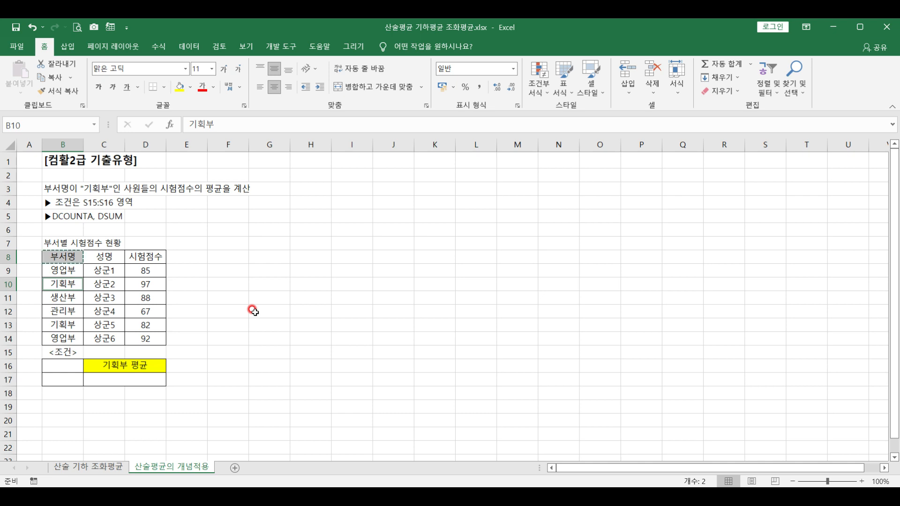
key(ctrl+c)
click(61, 366)
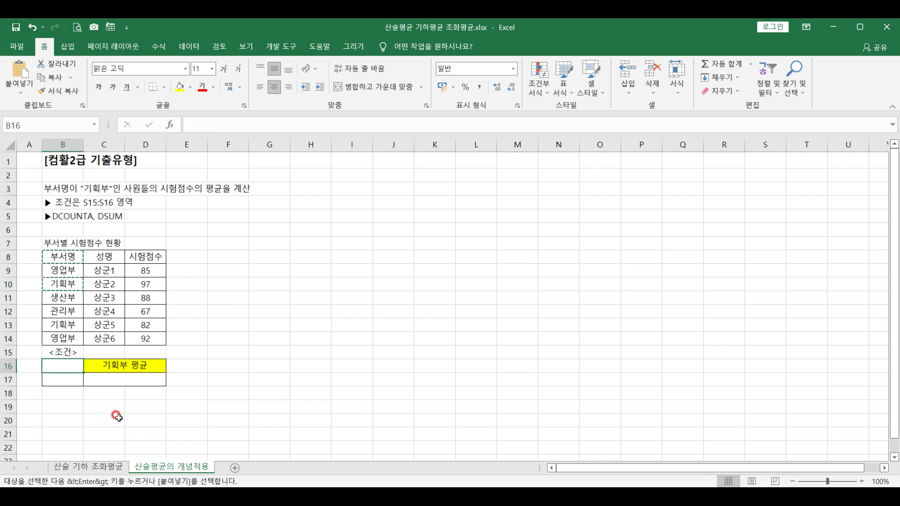
key(ctrl+v)
click(141, 375)
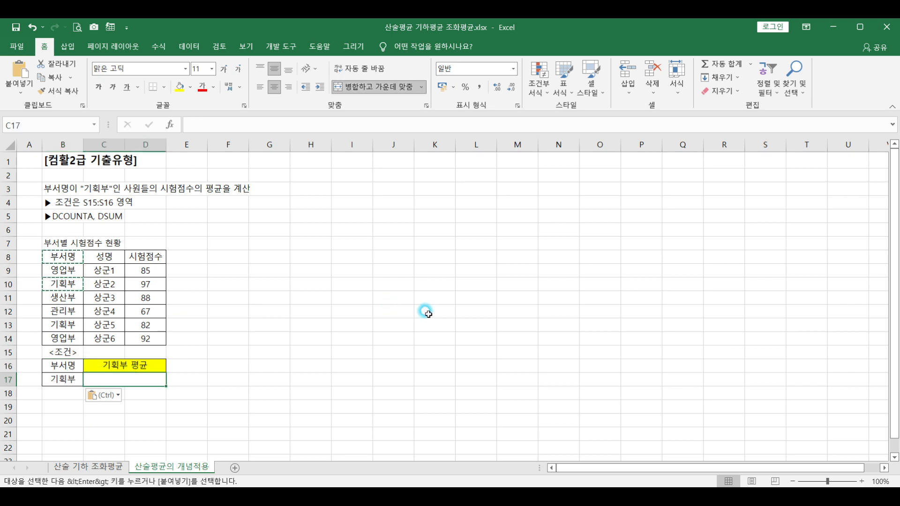
key(Escape)
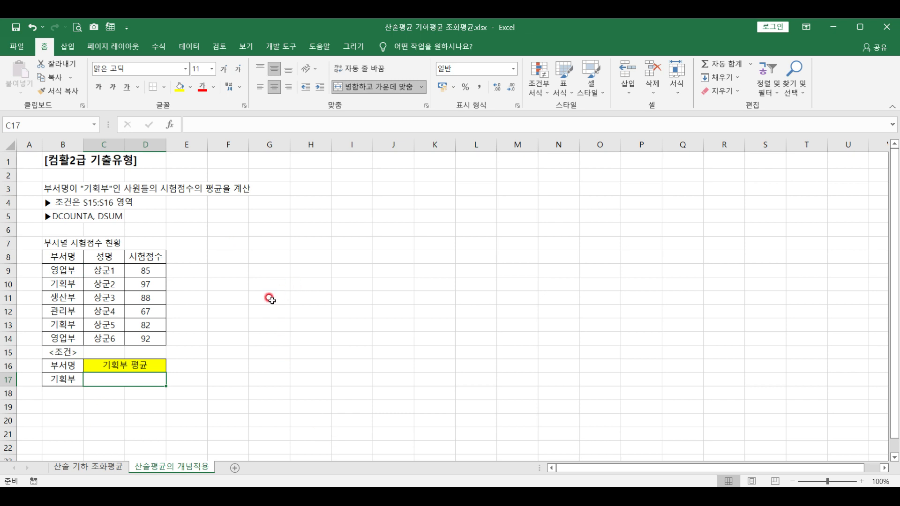
Start the 기획부 평균 formula in C17 with =DSUM(B8:D14,D8,B16:B17) to total the department's exam scores
drag(53, 256, 160, 338)
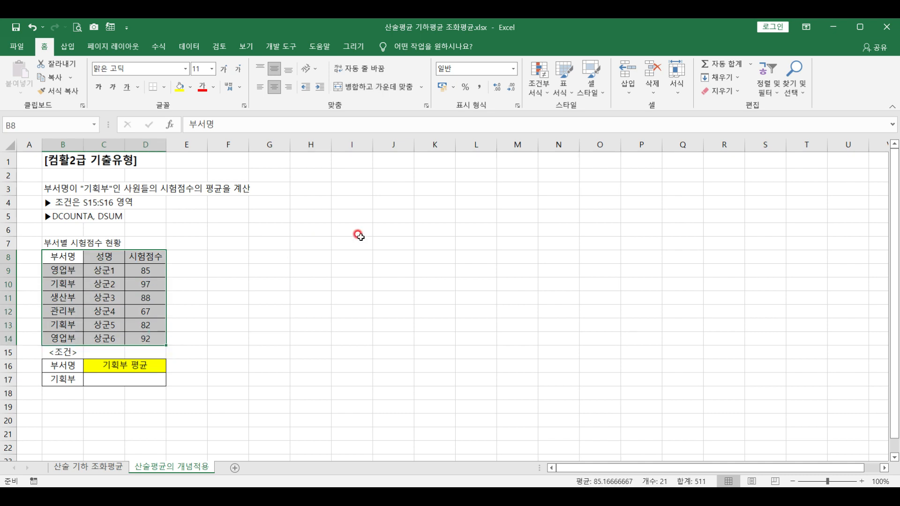
click(155, 257)
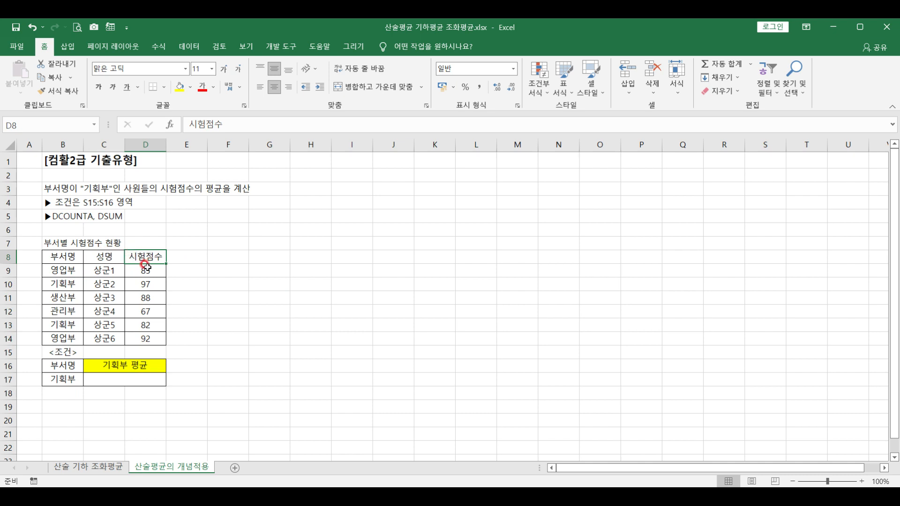
drag(52, 365, 56, 380)
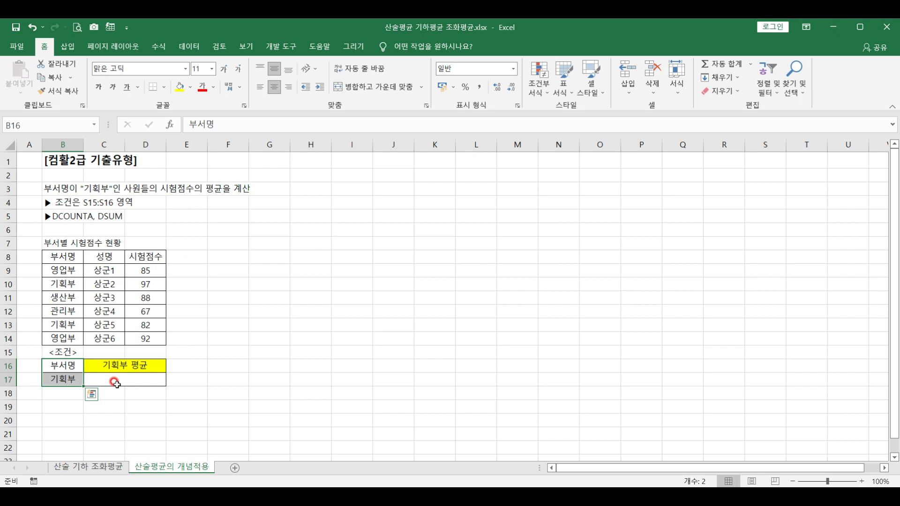
click(115, 382)
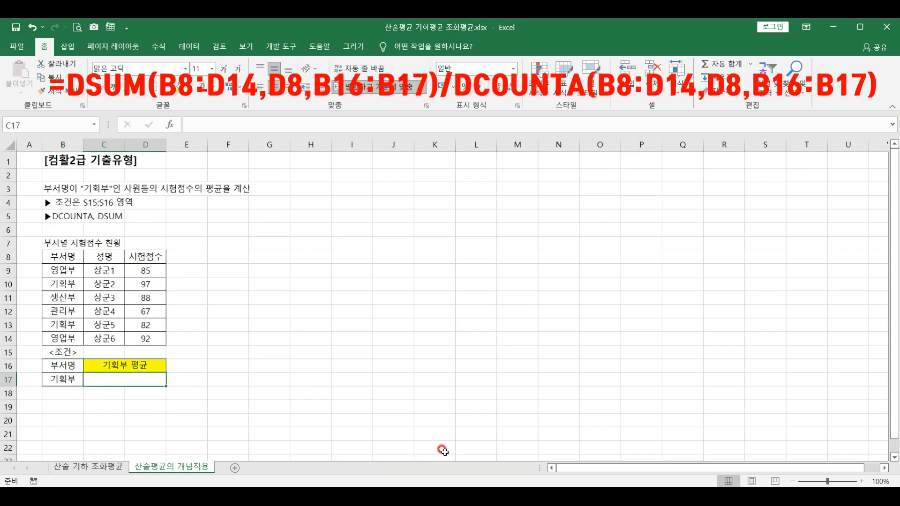
text(=)
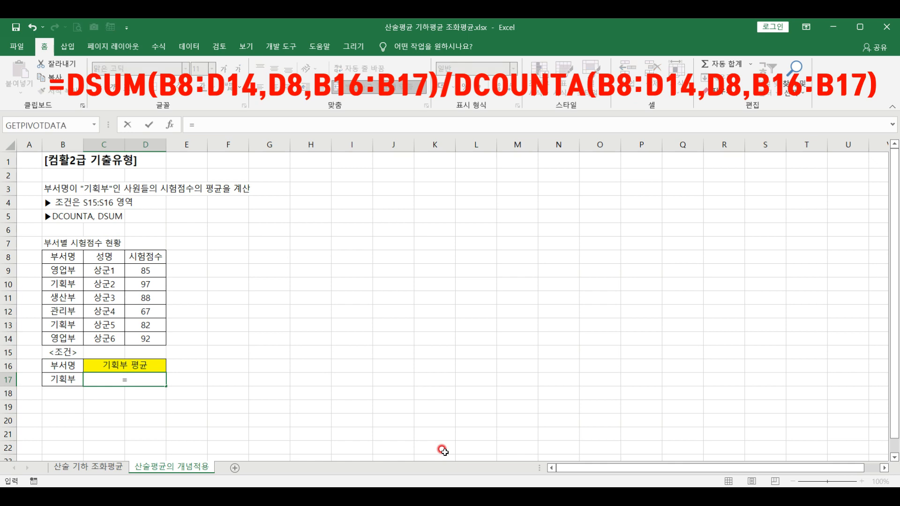
text(dsum)
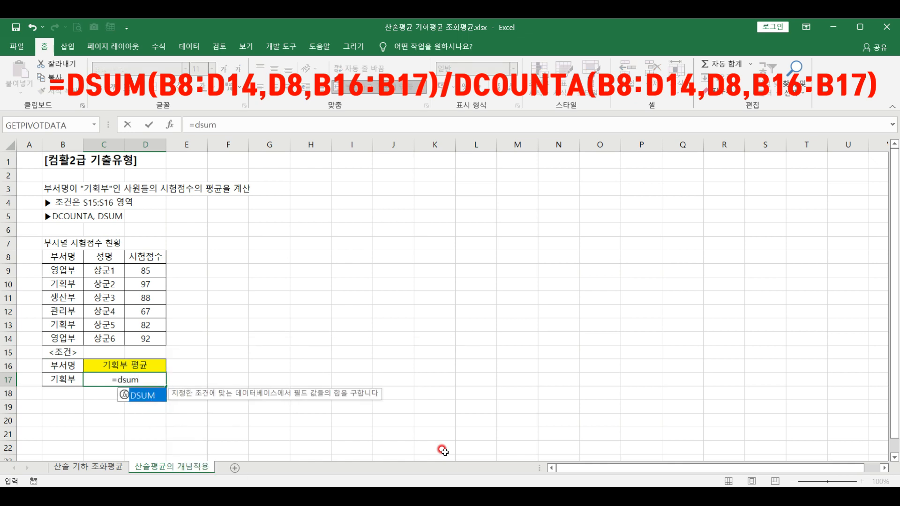
text(()
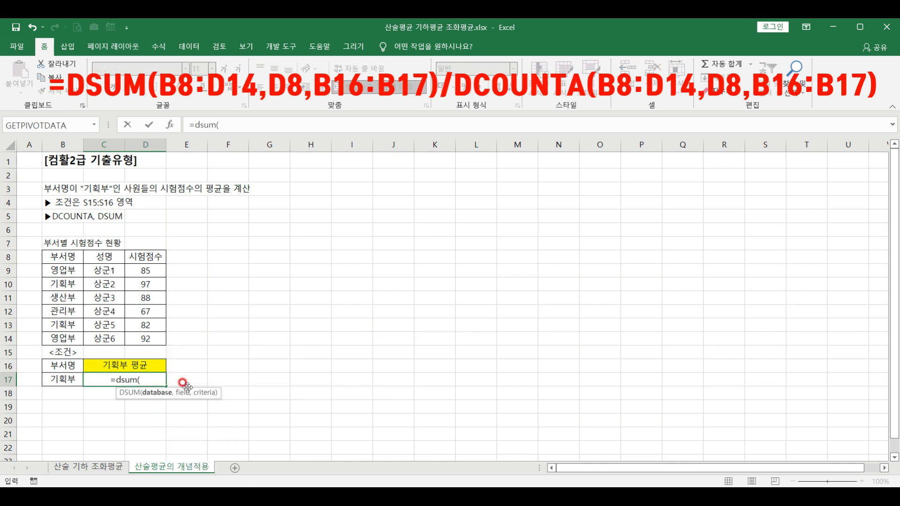
drag(61, 257, 144, 338)
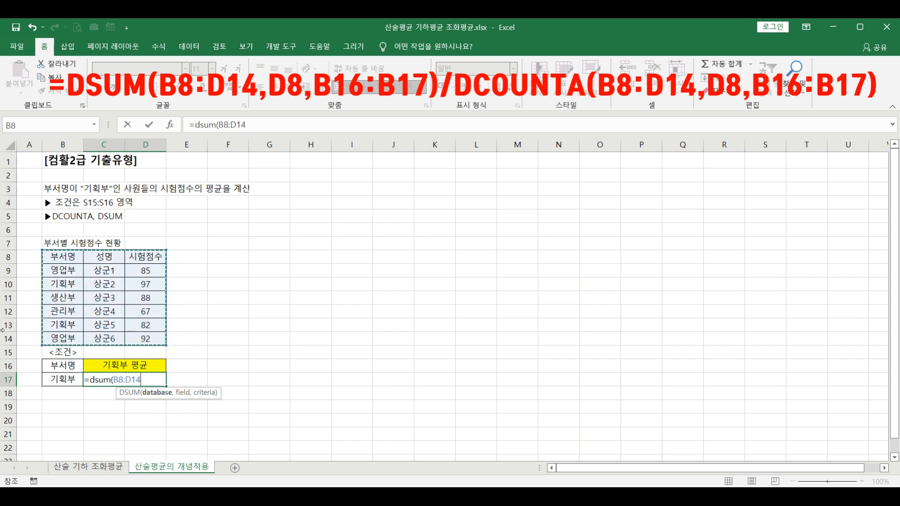
text(,)
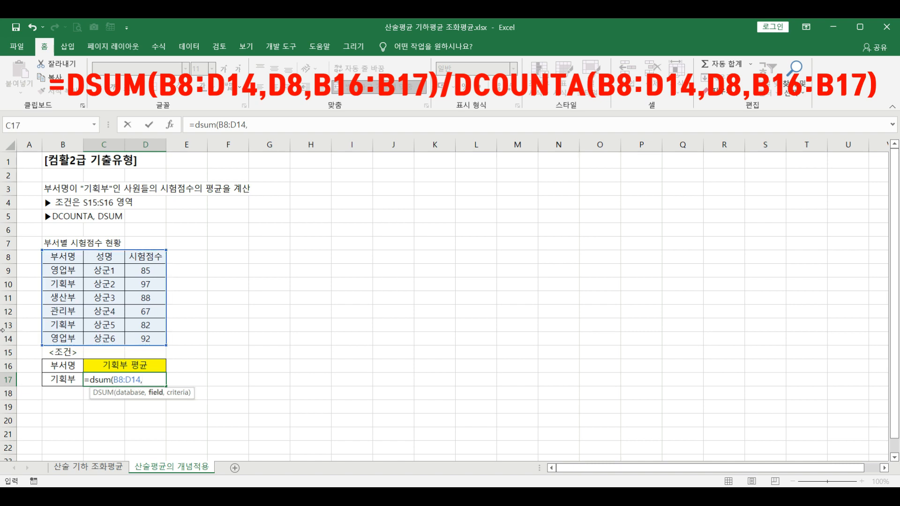
click(143, 257)
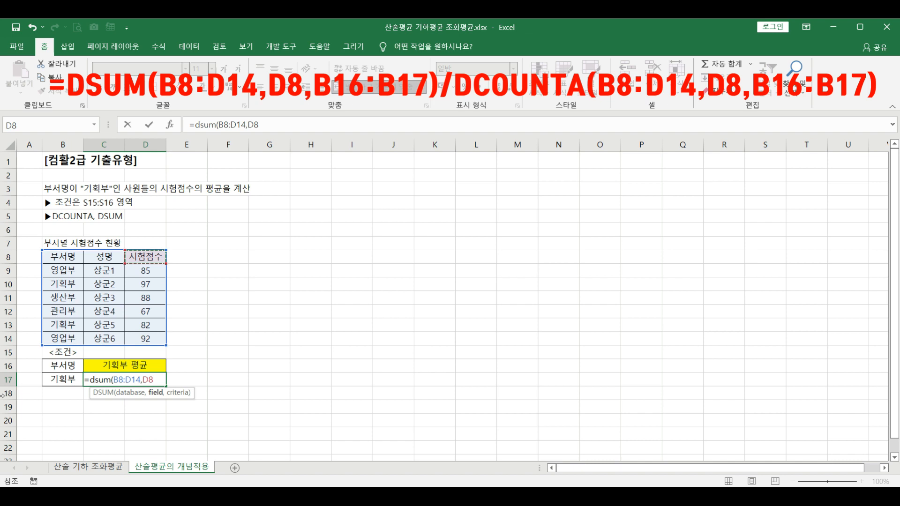
text(,)
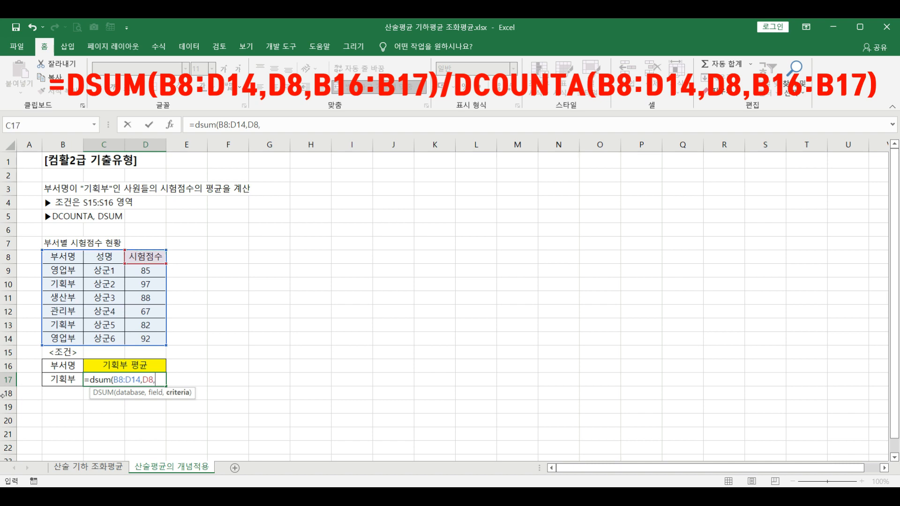
drag(48, 366, 55, 378)
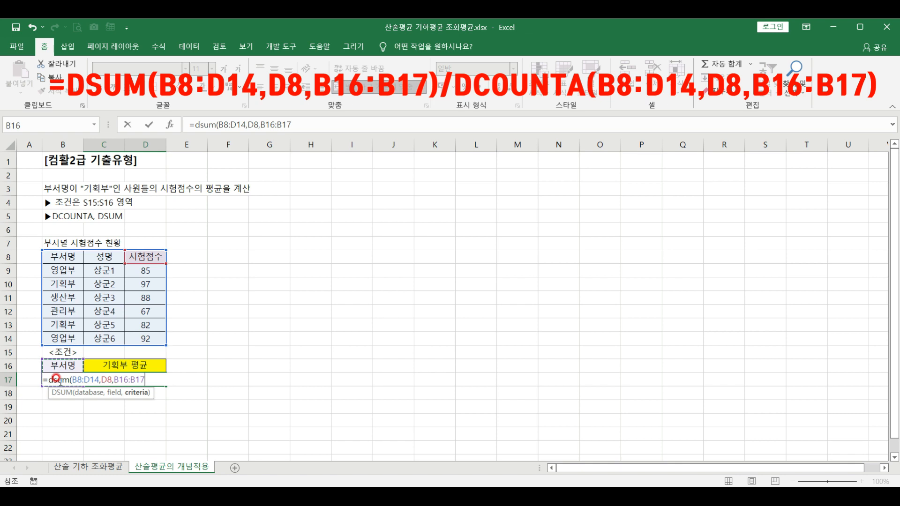
text())
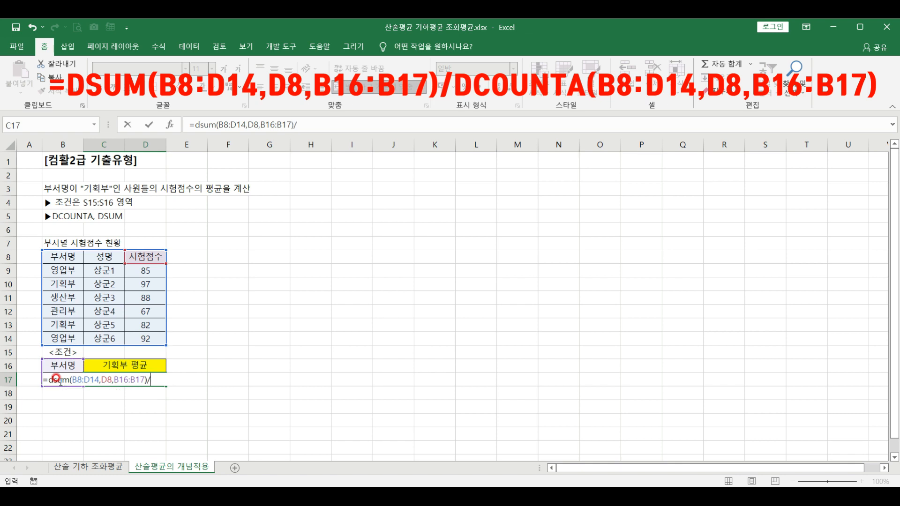
Complete the C17 formula by dividing the sum by DCOUNTA(B8:D14,D8,B16:B17), and check the finished formula
text(/d)
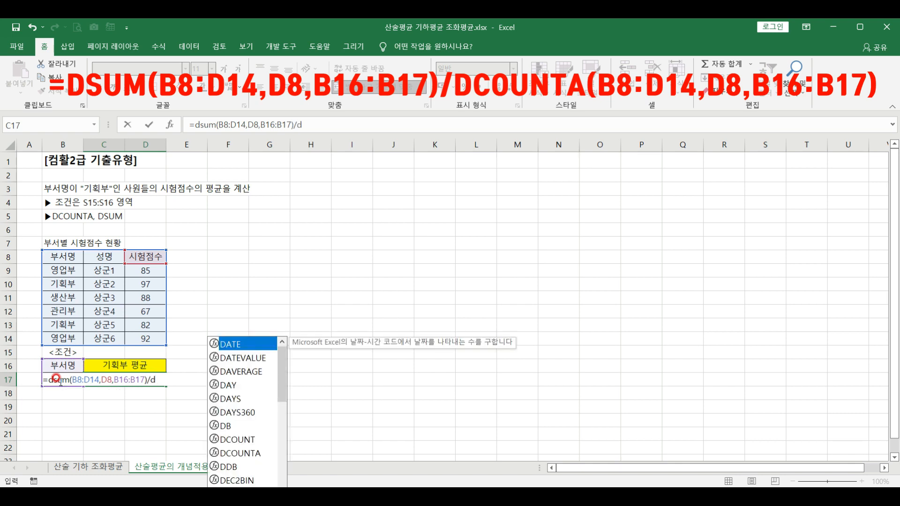
text(cou)
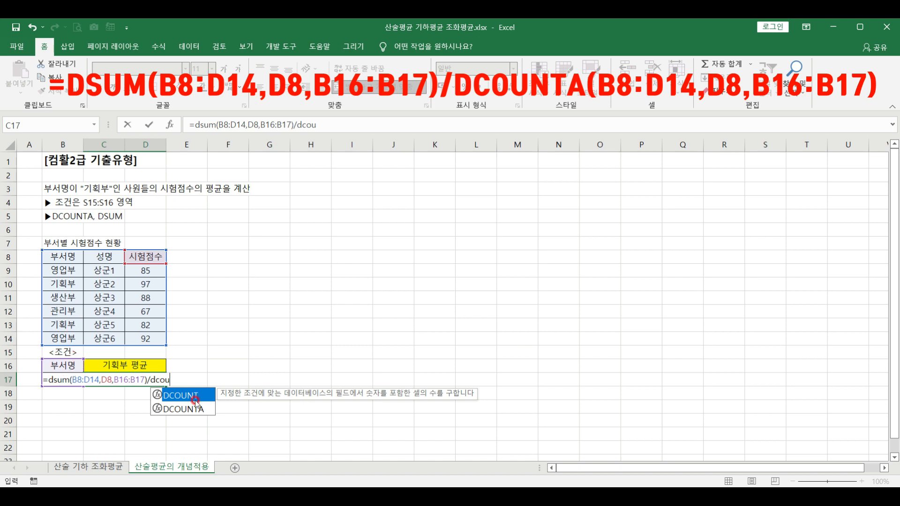
double_click(193, 409)
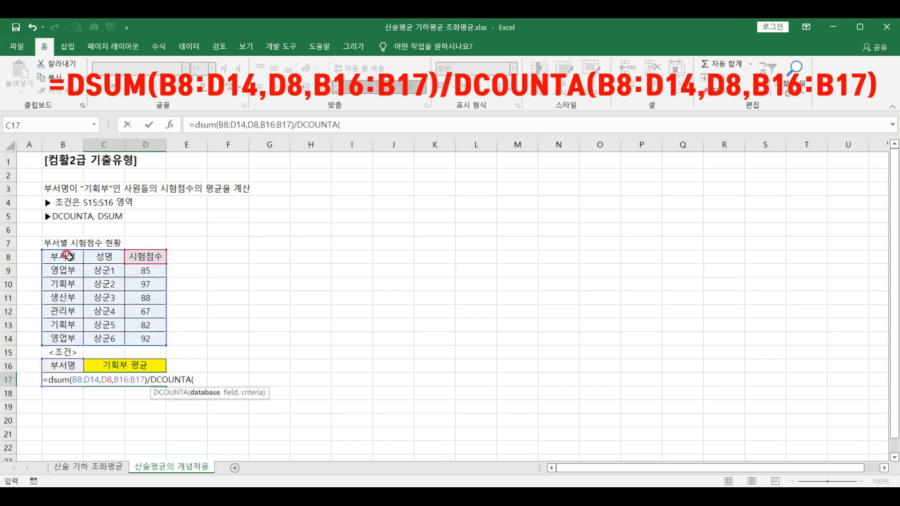
drag(67, 257, 149, 336)
text(,)
click(146, 257)
text(,)
drag(64, 366, 63, 378)
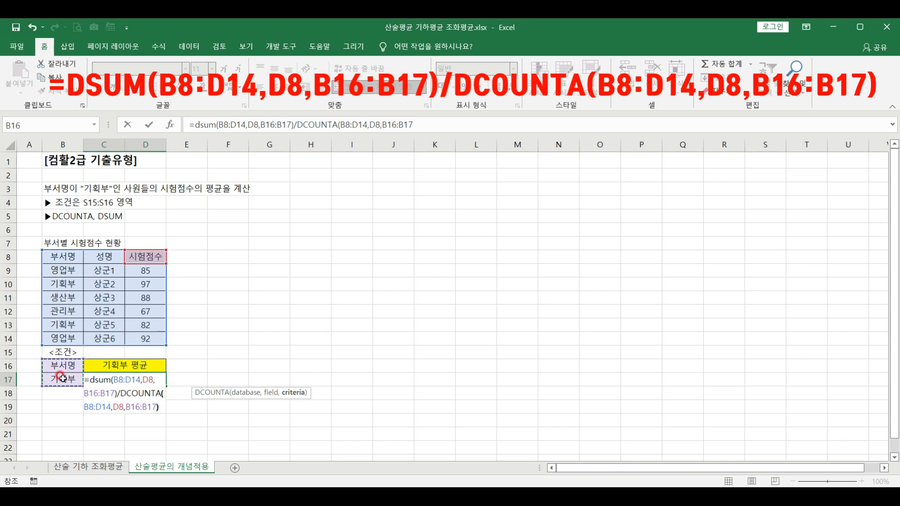
text())
key(Return)
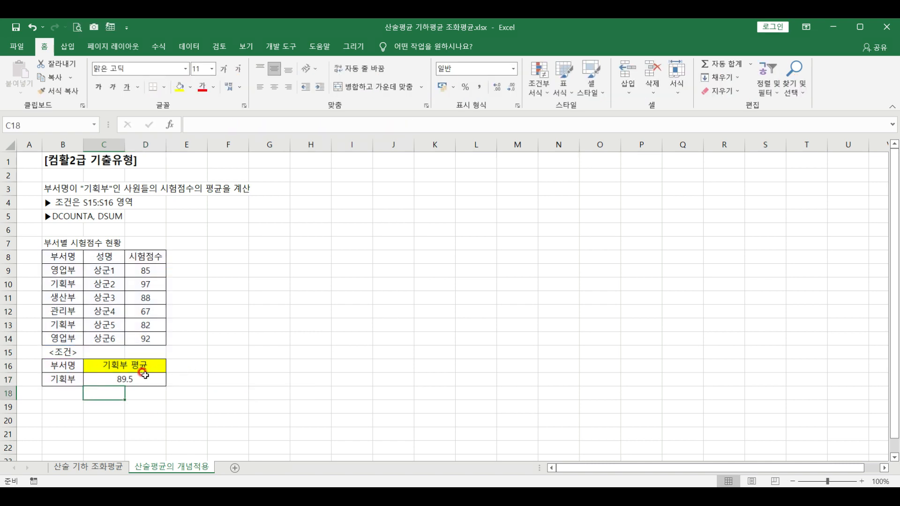
key(Up)
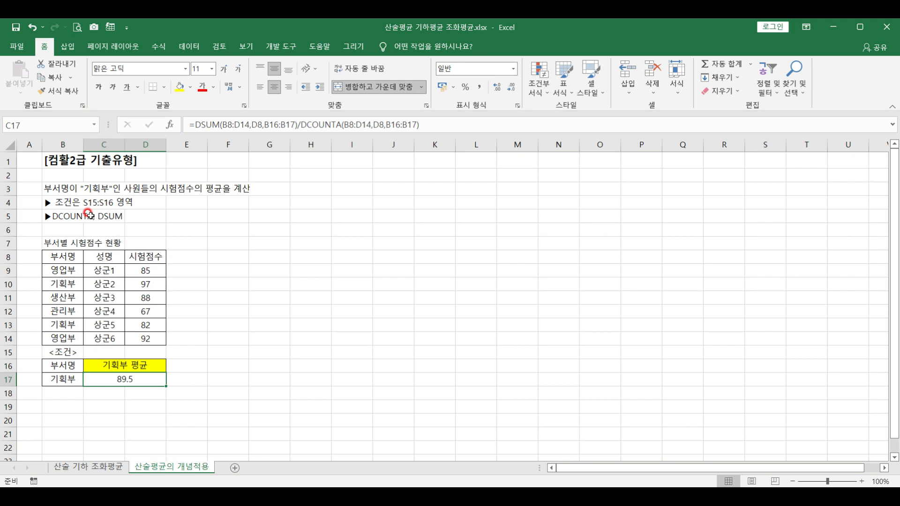
Return to the 산술 기하 조화평균 sheet and compare the 곱하기 평균 definition under 기하평균 with the 더하기 평균 definition
click(89, 468)
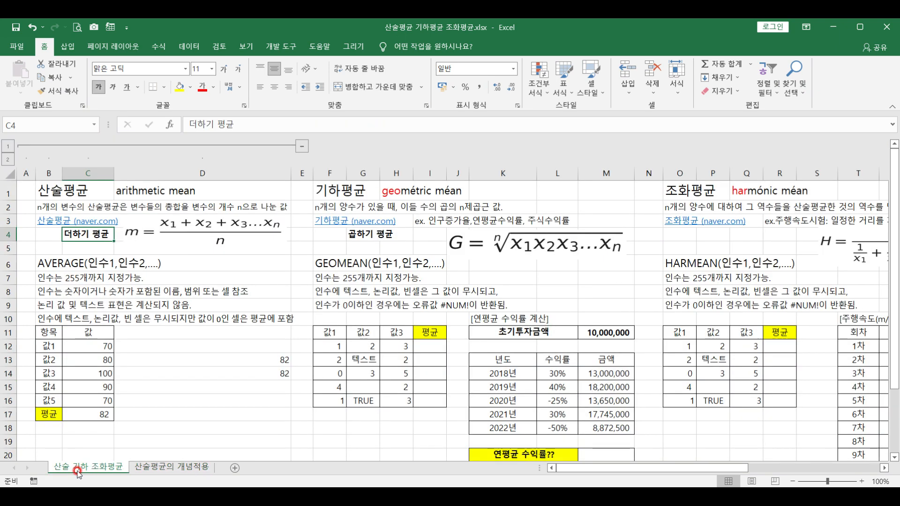
click(345, 190)
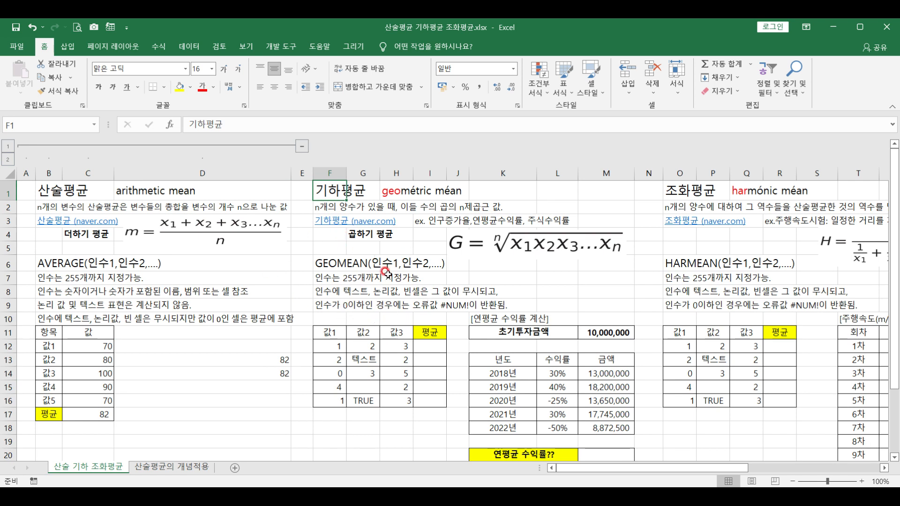
click(352, 233)
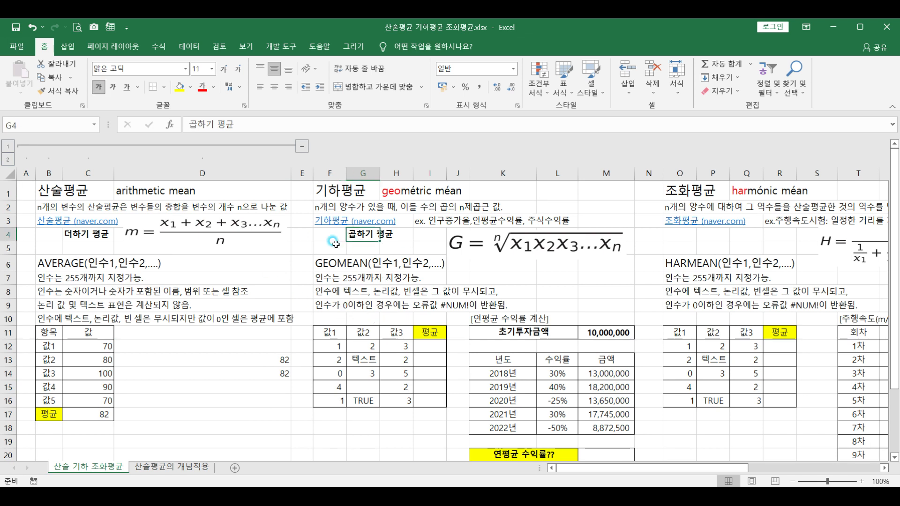
click(64, 232)
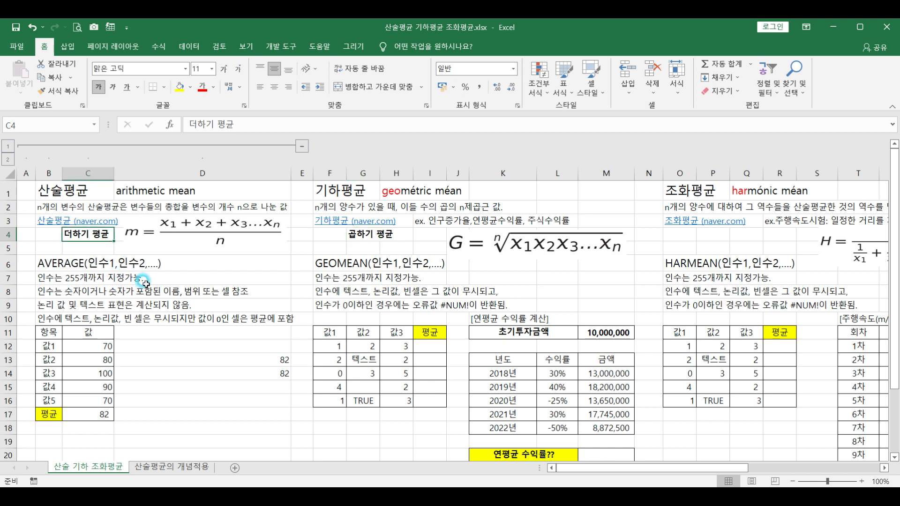
click(365, 237)
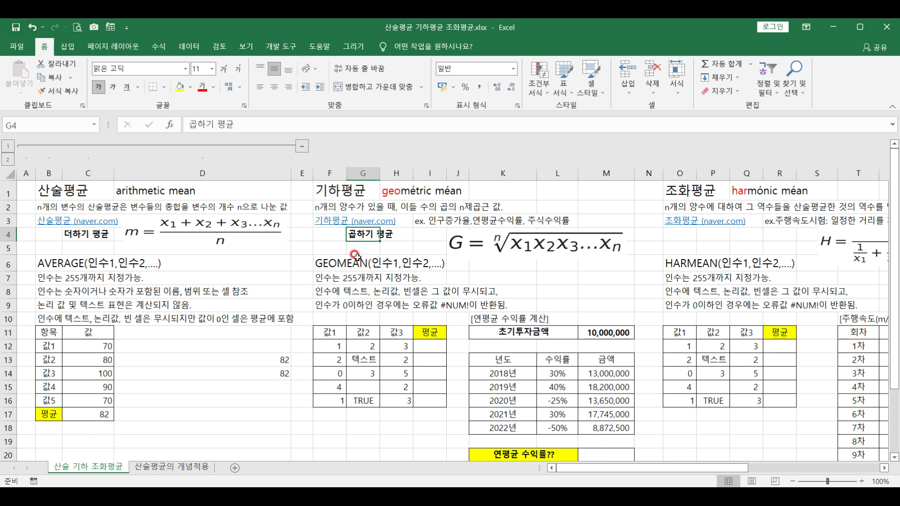
Enter =GEOMEAN(F12:H12) in I12 to calculate the geometric mean of the first row of values
click(423, 347)
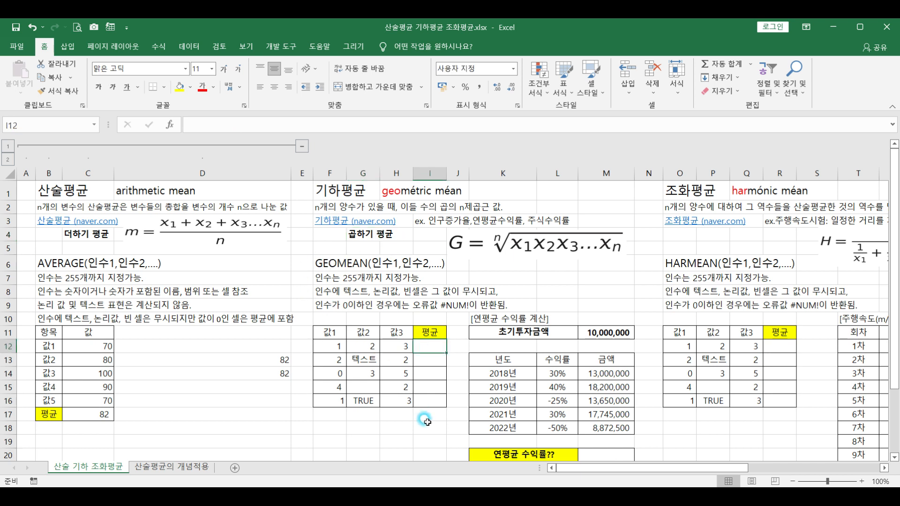
text(=)
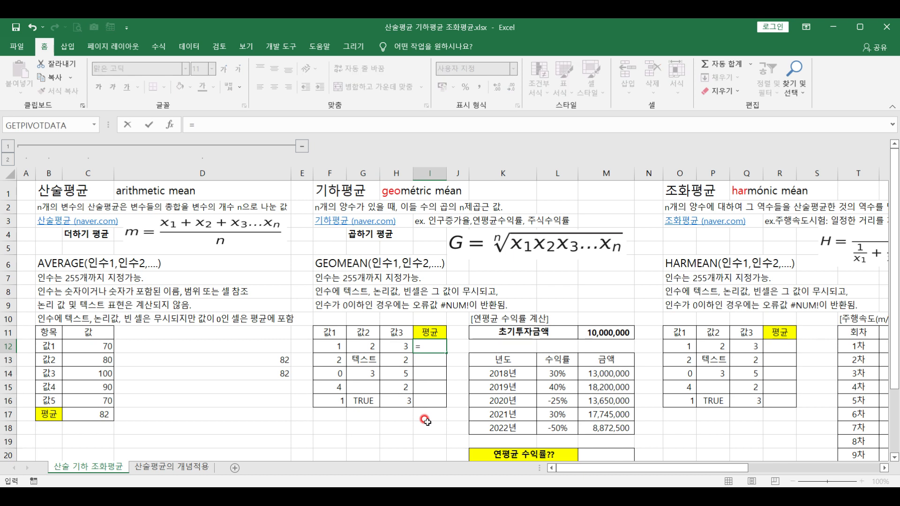
text(geo)
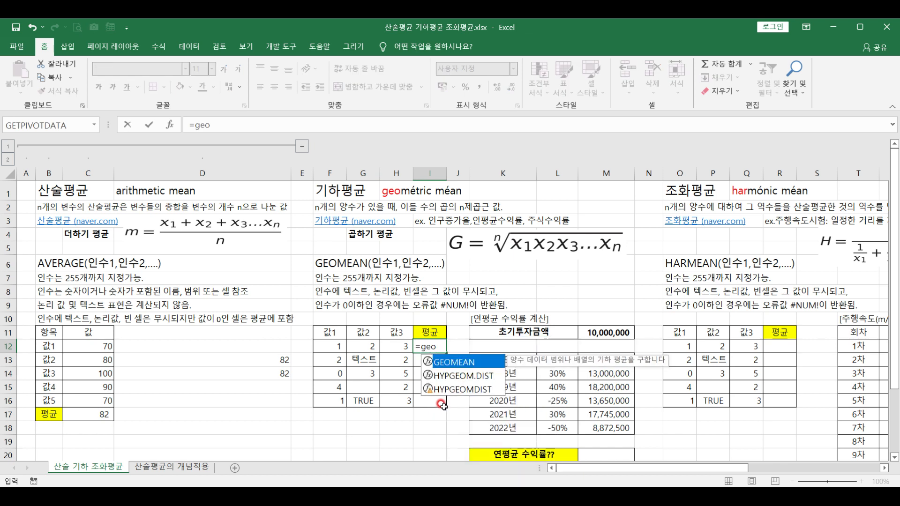
double_click(468, 365)
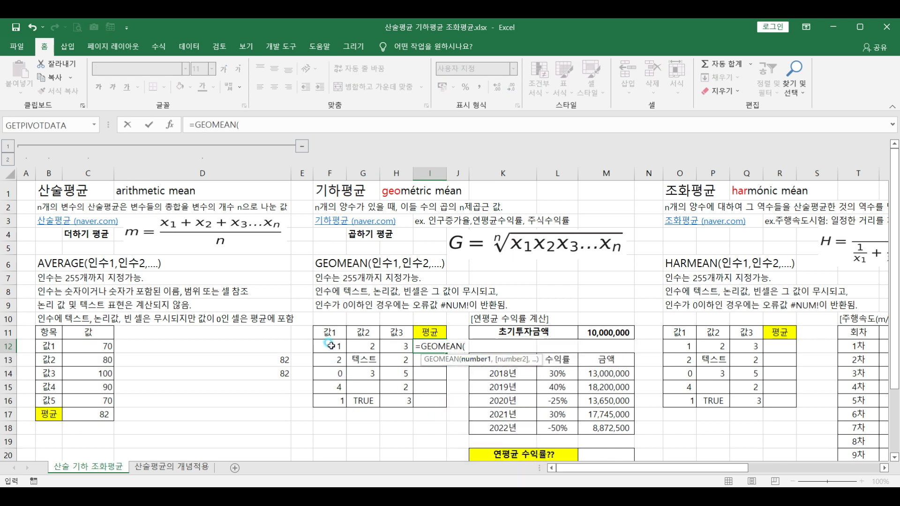
drag(330, 346, 384, 347)
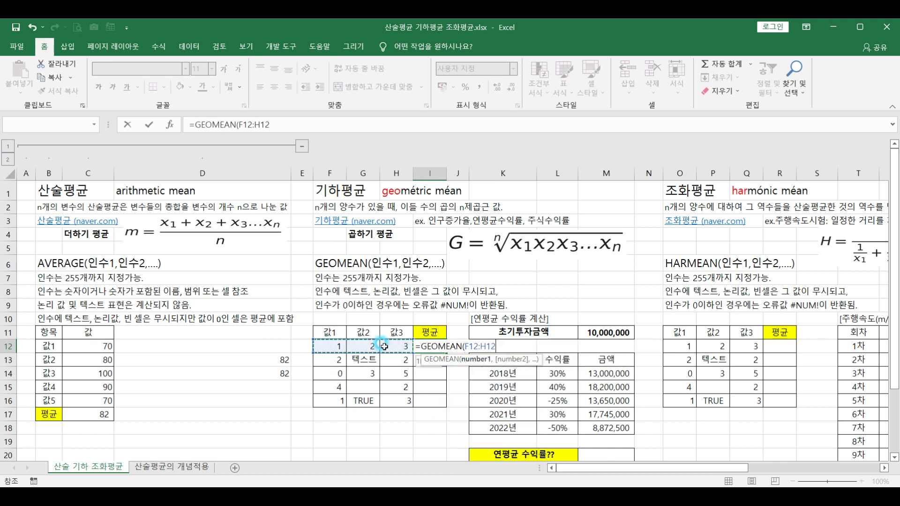
key(Return)
Fill the GEOMEAN formula from I12 down through I16 to cover the remaining rows of the 기하평균 table
click(428, 349)
click(446, 353)
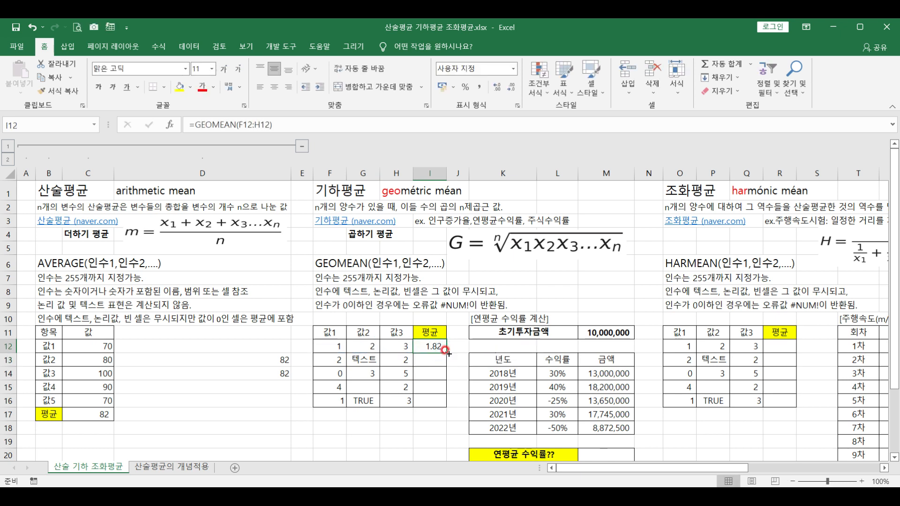
drag(444, 352, 439, 402)
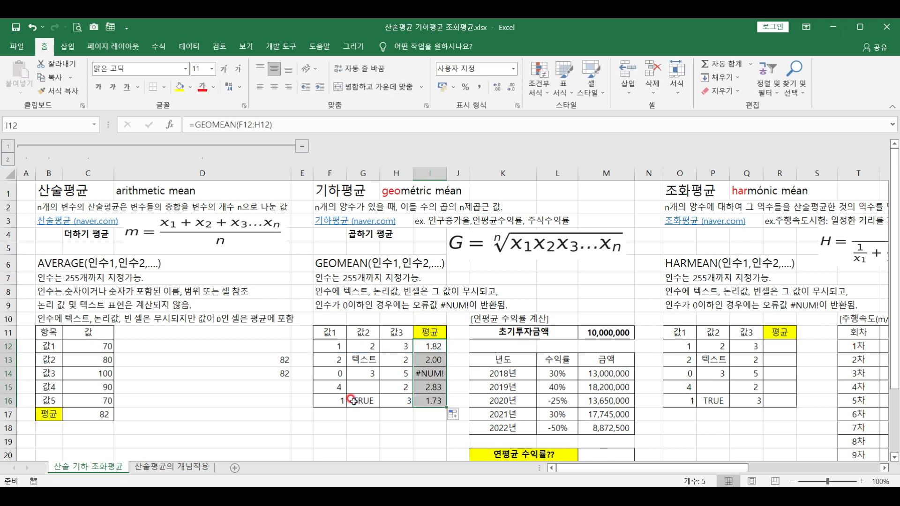
Compare the GEOMEAN results for the rows containing 0 and TRUE with the rules on text, logical values and empty cells
drag(335, 373, 413, 375)
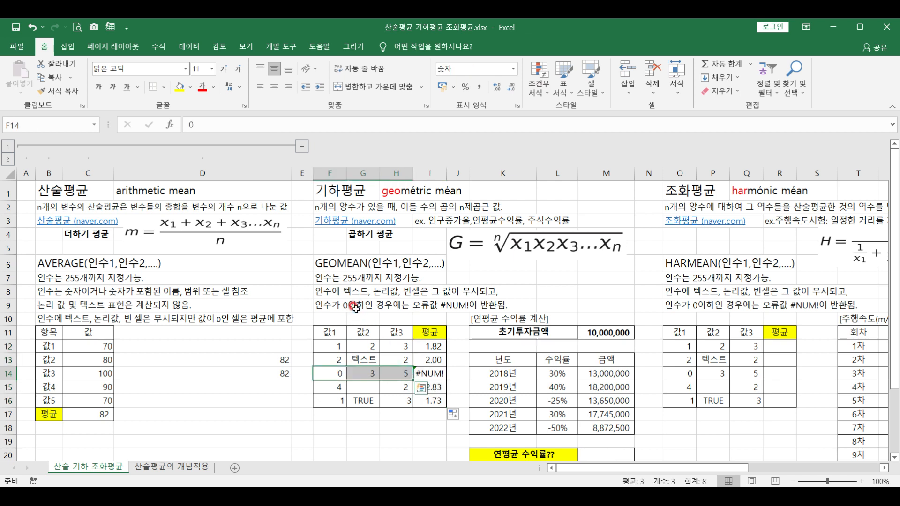
click(430, 373)
drag(339, 400, 399, 401)
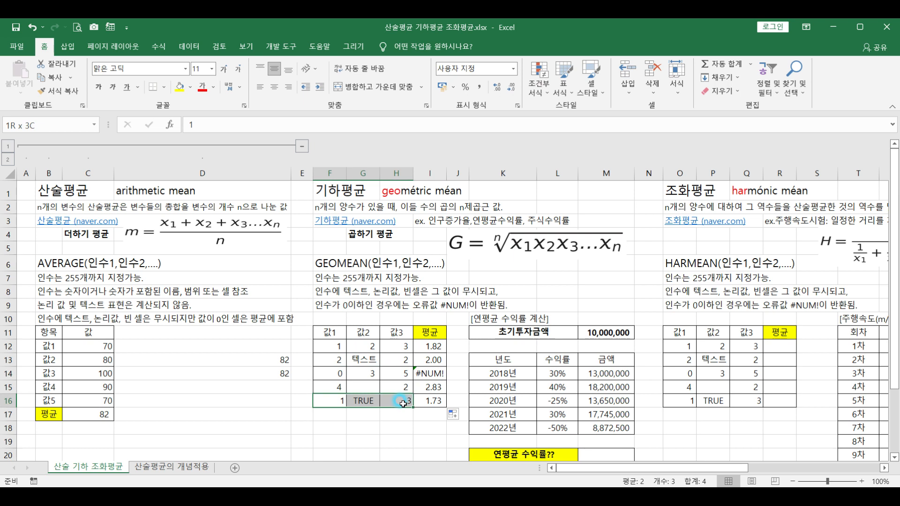
click(430, 400)
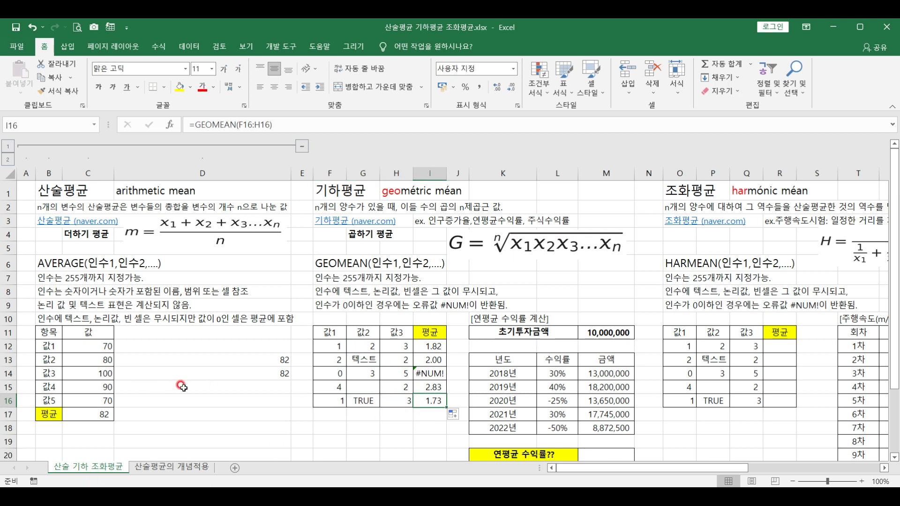
drag(323, 290, 483, 285)
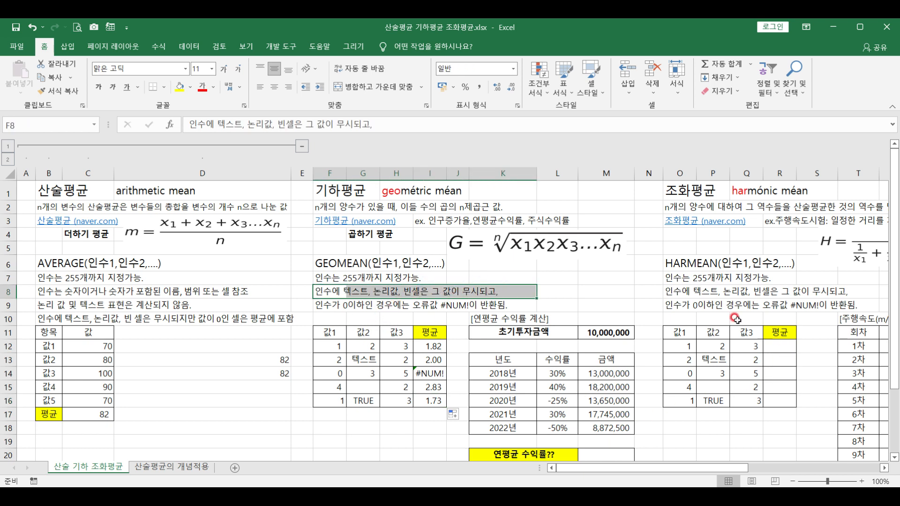
Review the geometric mean usage examples in I3 and the yearly return rates in L14:L18 of the [연평균 수익률 계산] table
click(685, 188)
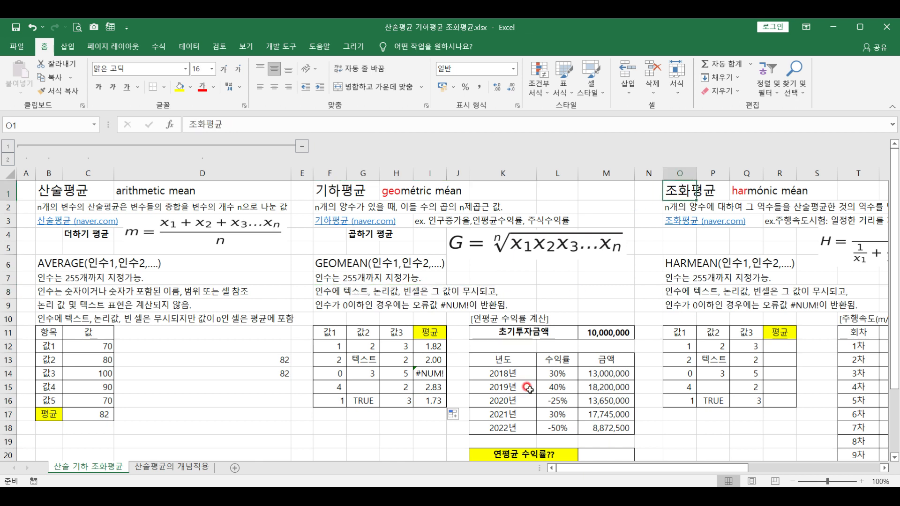
click(479, 317)
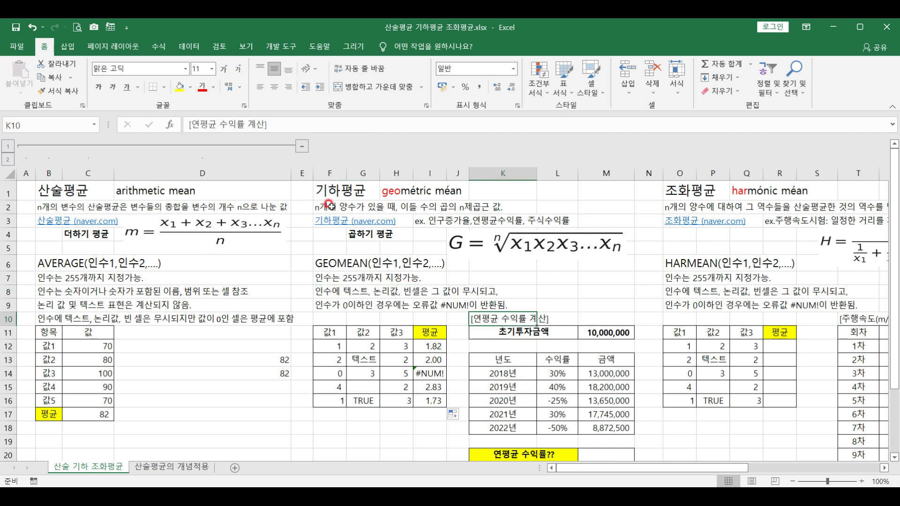
click(432, 219)
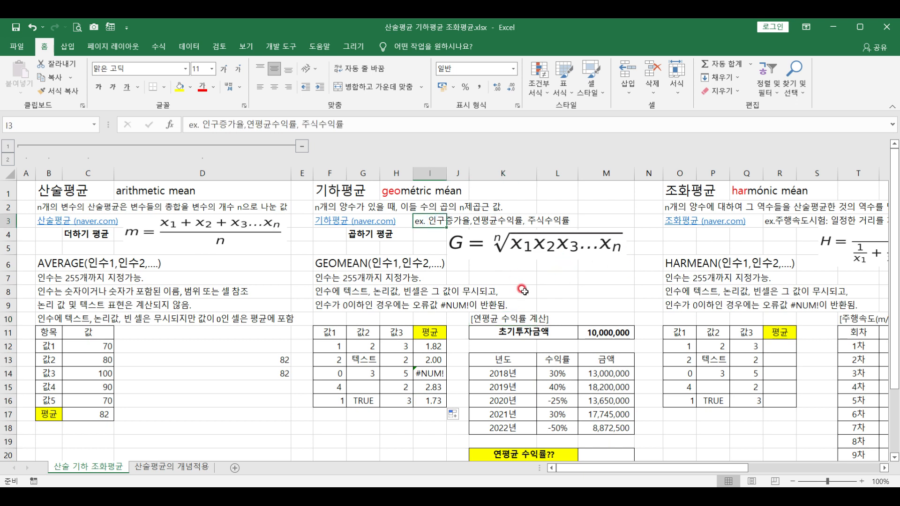
scroll(522, 289, down, 1)
click(476, 273)
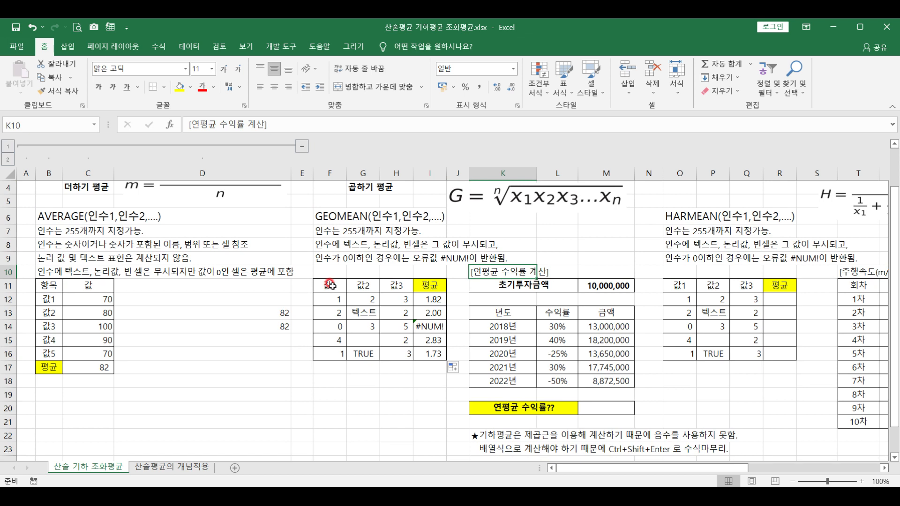
drag(549, 324, 556, 382)
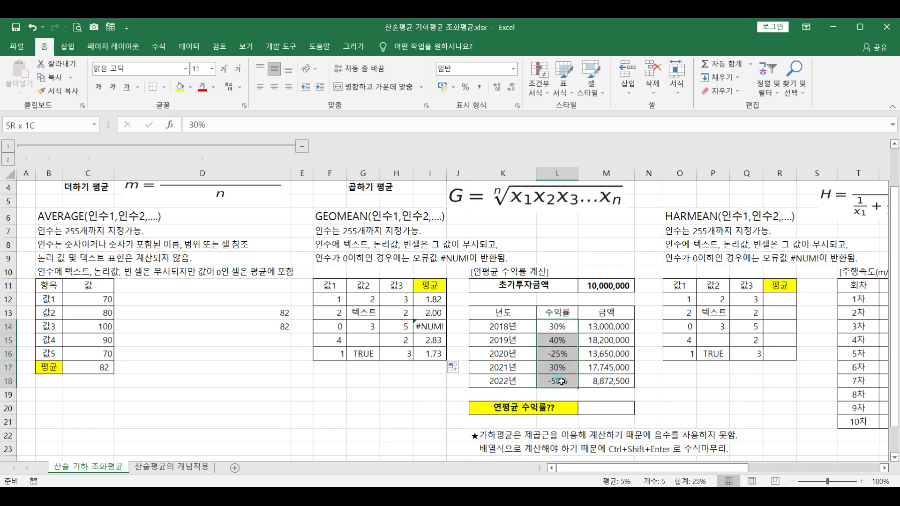
Try calculating the 연평균 수익률 in M20 with =AVERAGE(L14:L18), and clear the cell after checking the formula
click(617, 408)
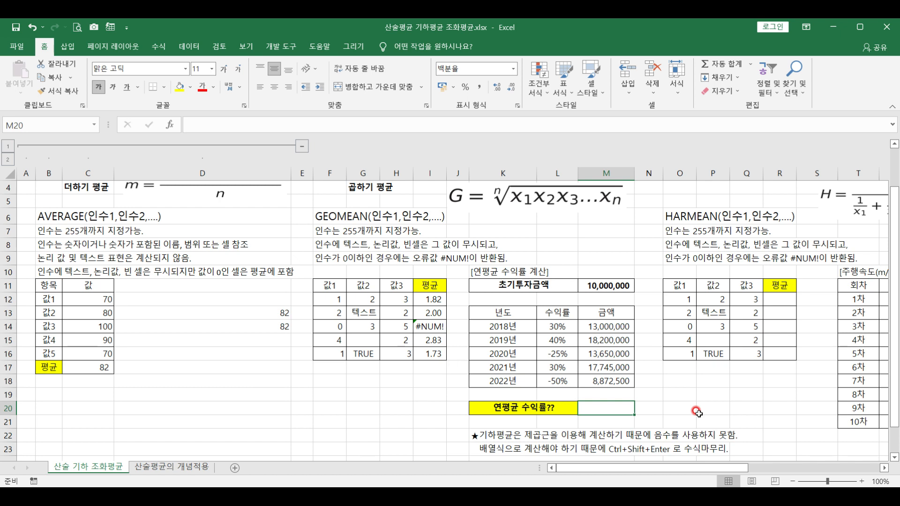
text(=av)
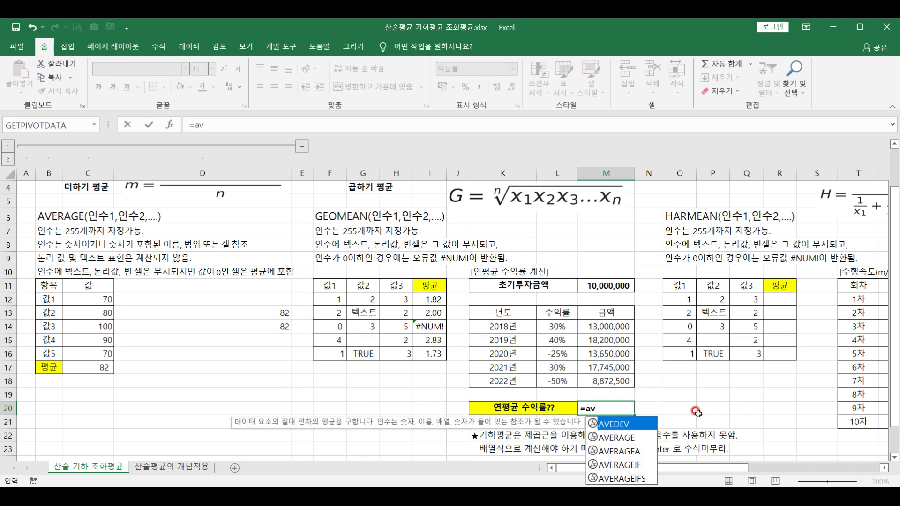
double_click(616, 437)
drag(557, 327, 558, 379)
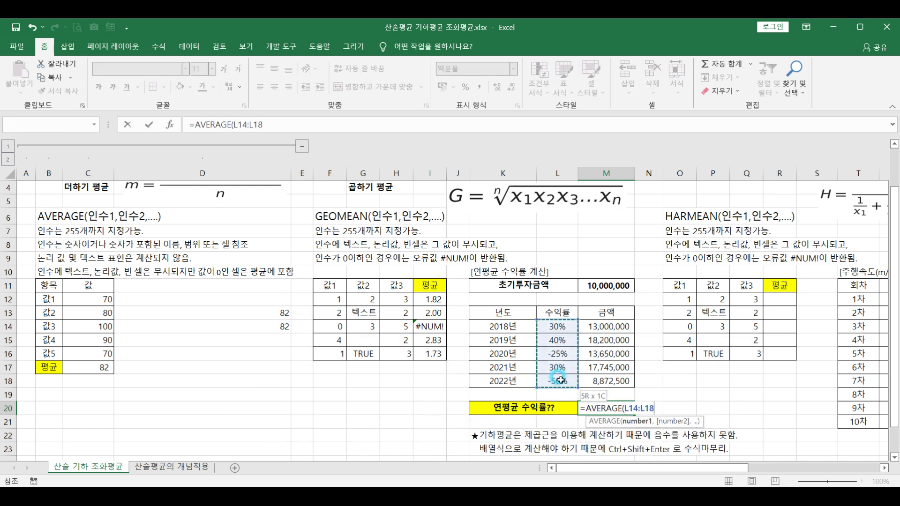
key(Return)
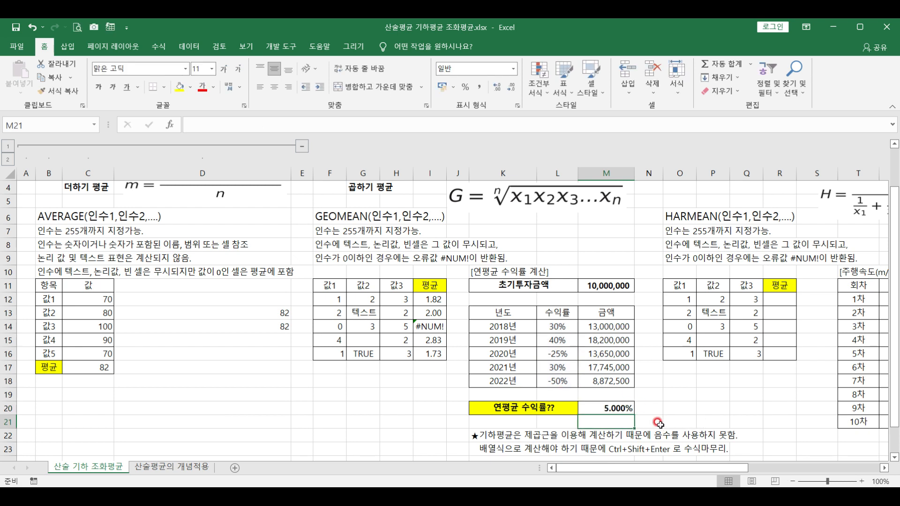
click(623, 409)
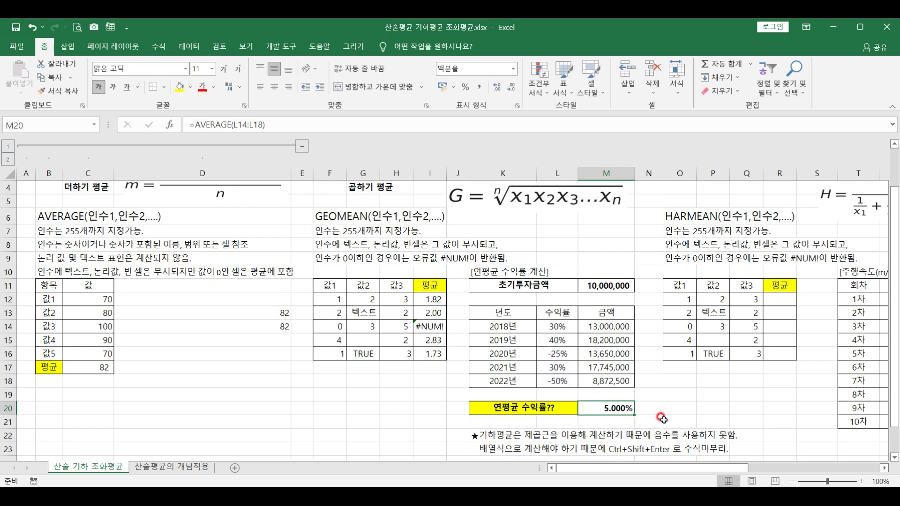
key(Delete)
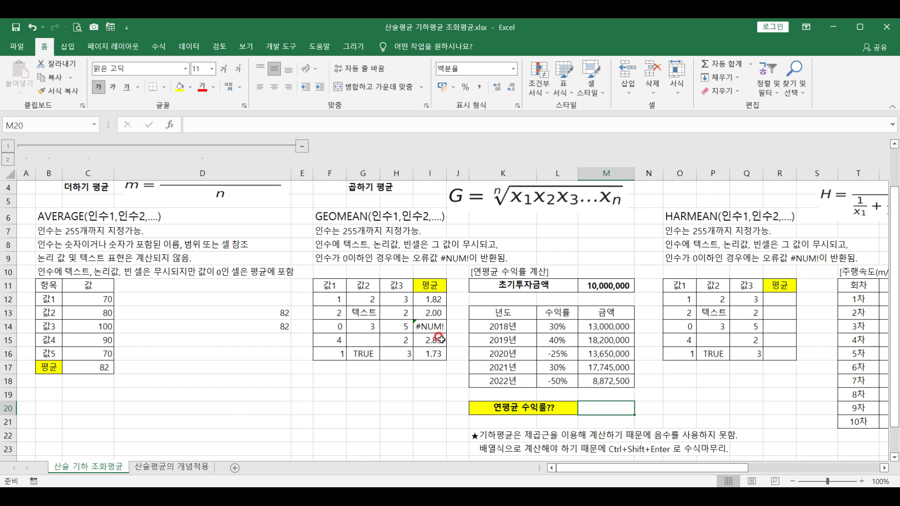
Read the notes in K22:K24 on negative values, array formula entry and the GEOMEAN formula for the annual return
scroll(441, 339, up, 1)
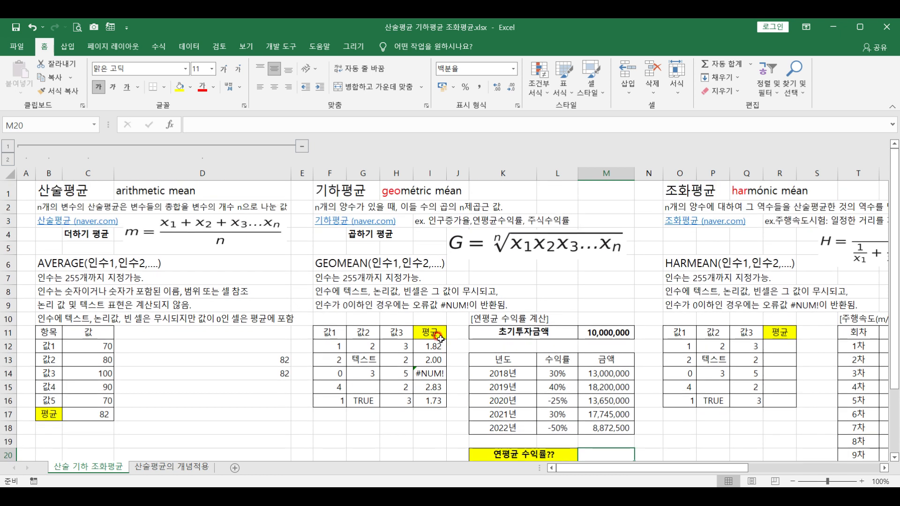
scroll(441, 339, down, 1)
scroll(600, 375, down, 1)
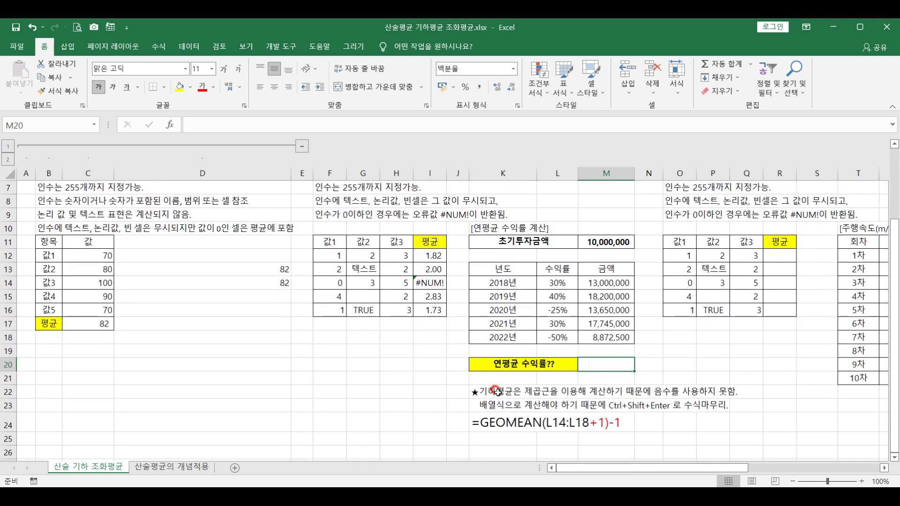
click(475, 389)
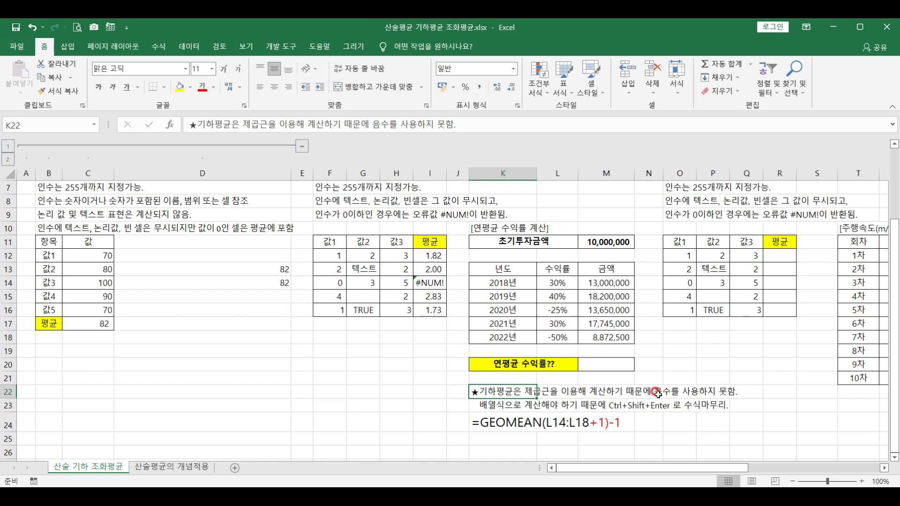
click(482, 405)
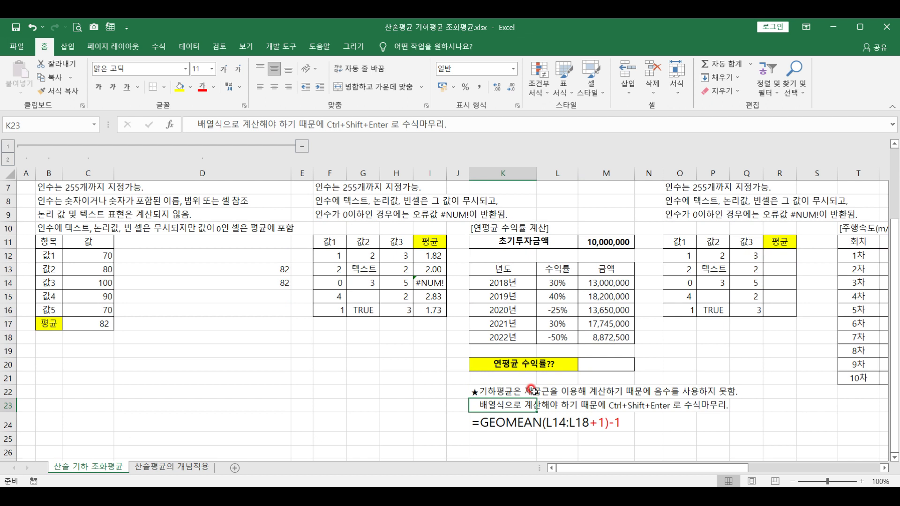
click(485, 432)
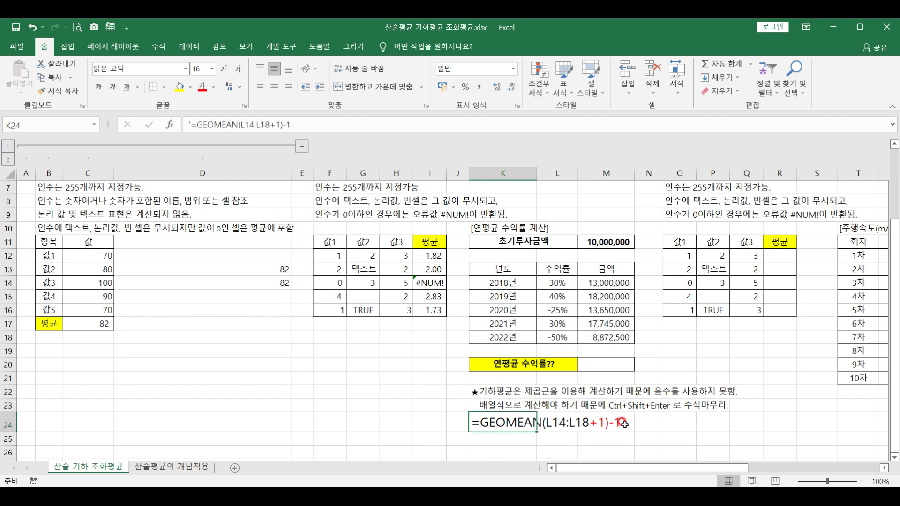
Enter =GEOMEAN(L14:L18+1)-1 as an array formula in M20 for the 연평균 수익률, and return to the [연평균 수익률 계산] heading
click(593, 363)
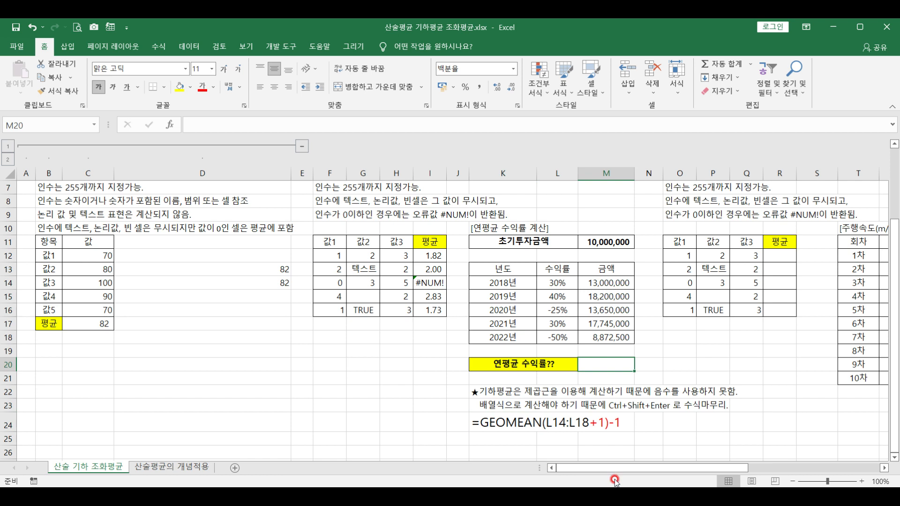
text(=g)
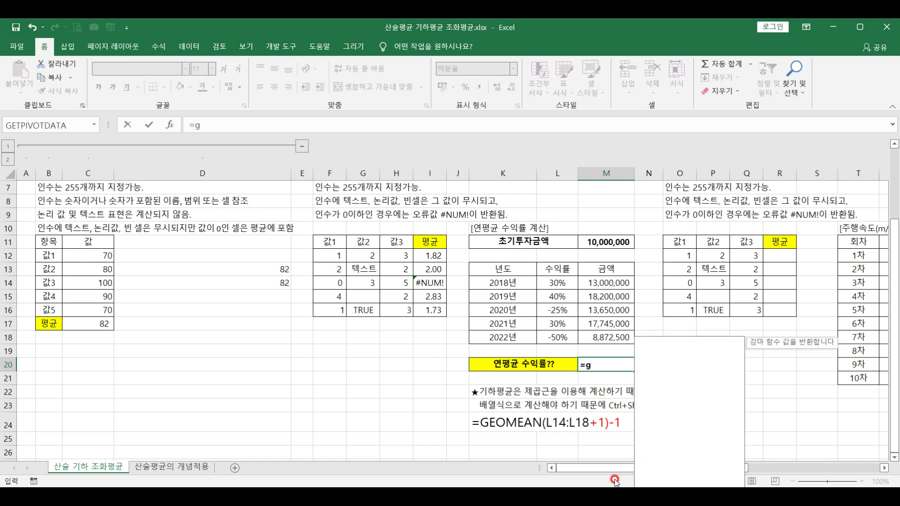
text(eo)
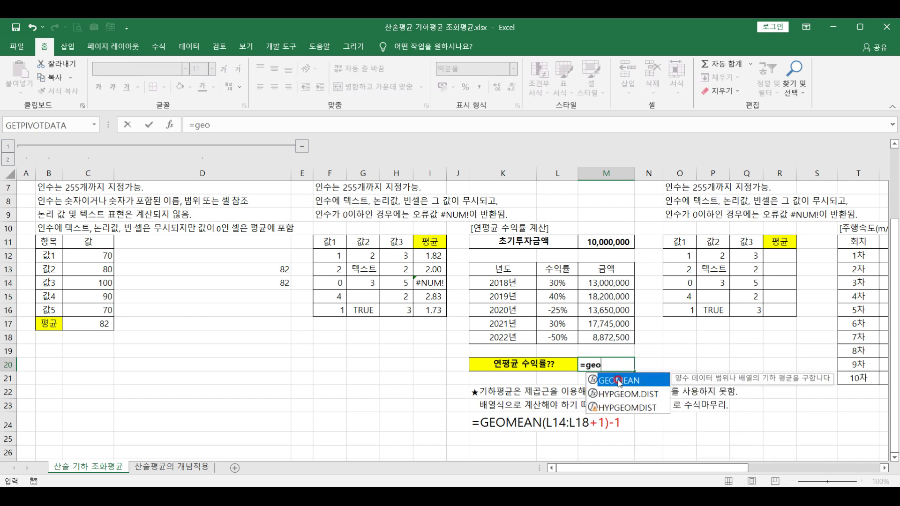
double_click(618, 380)
drag(556, 283, 556, 336)
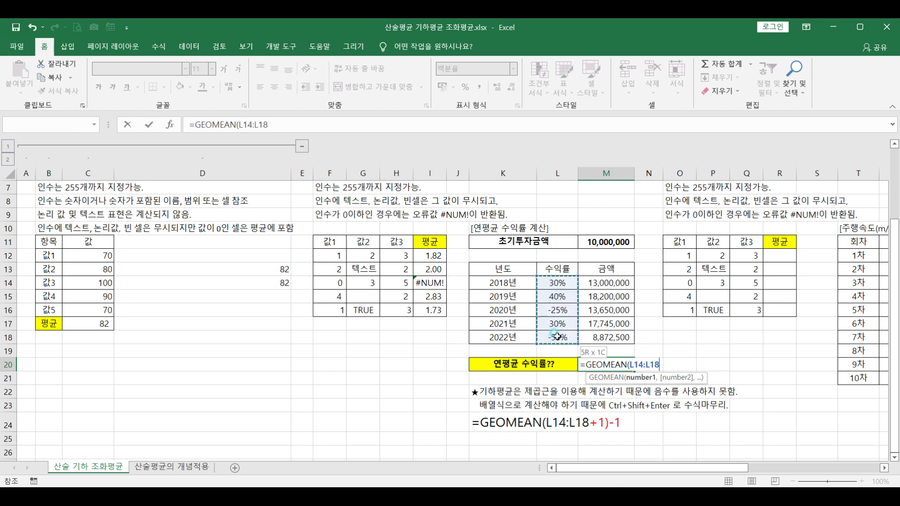
text(+)
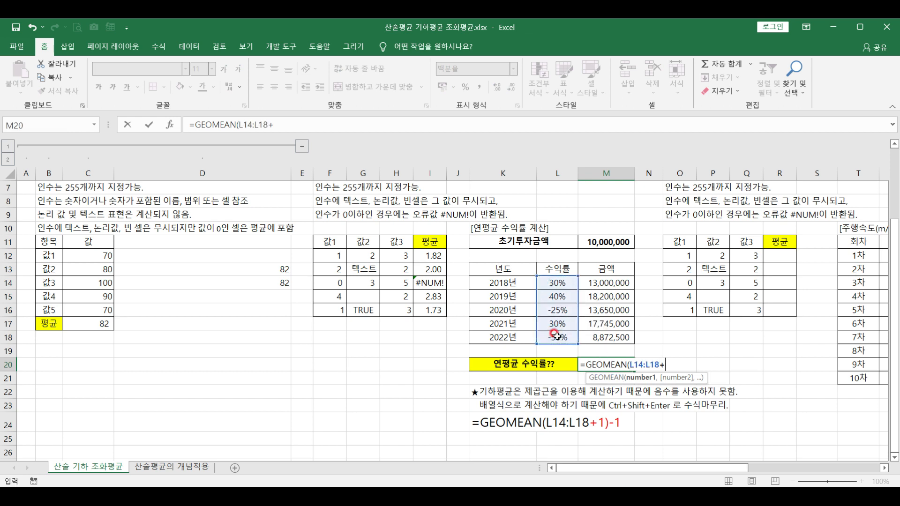
text(1)-1)
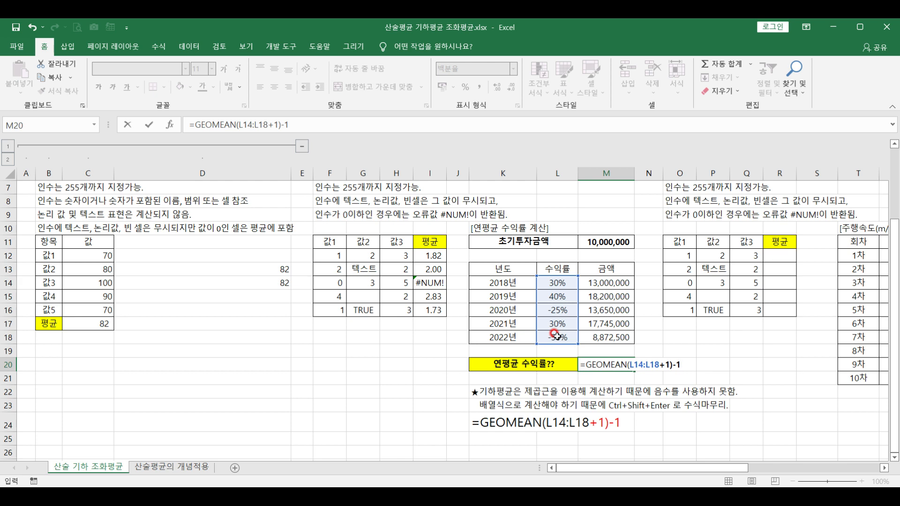
key(ctrl+shift+Return)
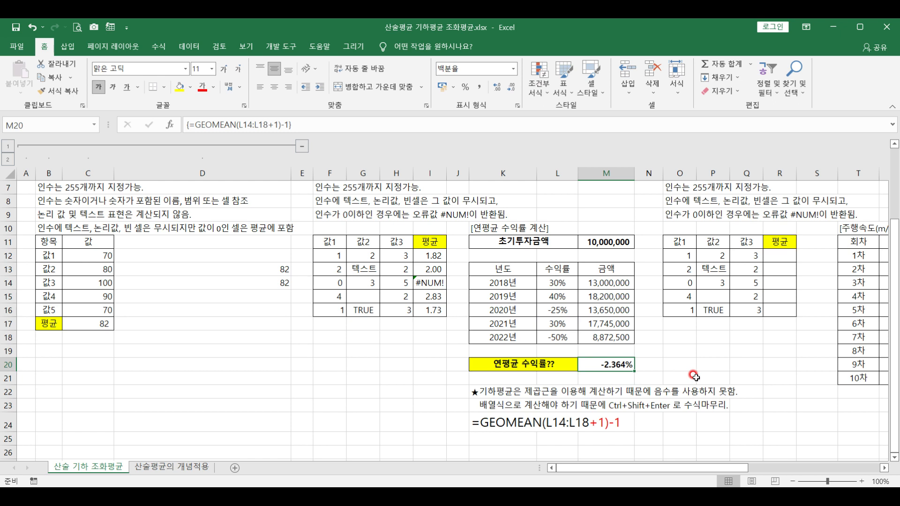
scroll(644, 380, up, 2)
click(484, 318)
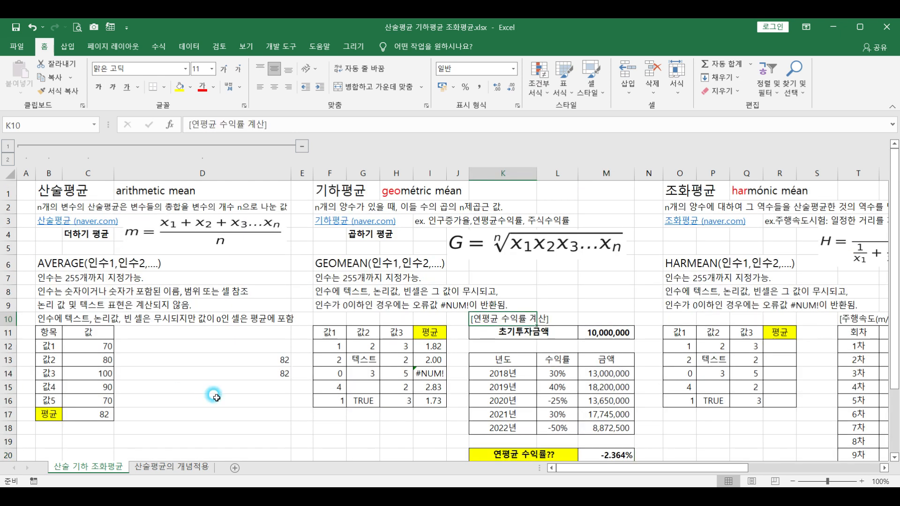
Review the 조화평균 heading, definition and formula picture, and read the HARMEAN syntax and argument notes in O6:O9
click(336, 189)
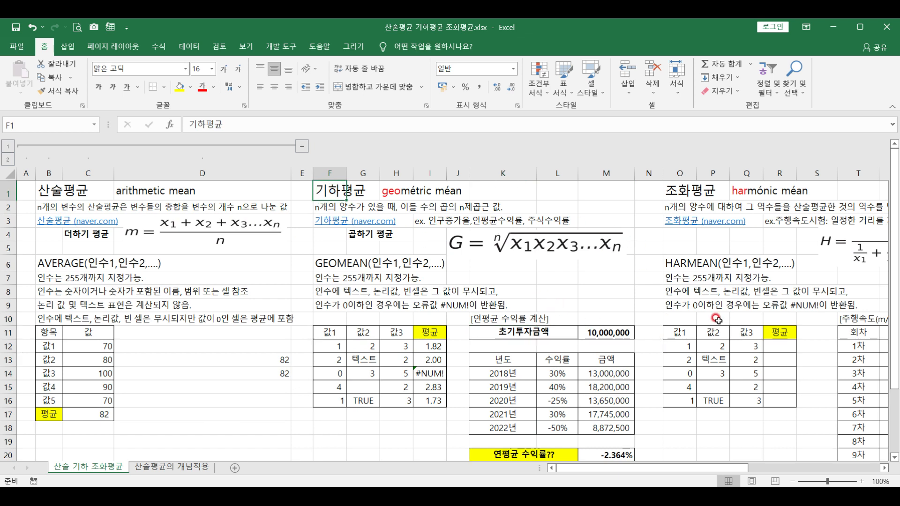
click(685, 189)
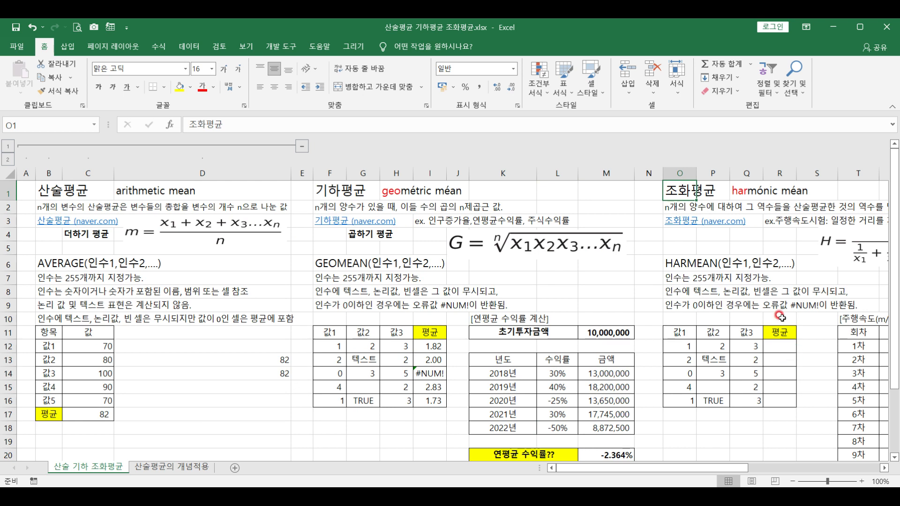
click(679, 207)
mouse_move(813, 269)
mouse_down()
mouse_move(841, 265)
mouse_move(807, 266)
mouse_up()
drag(719, 467, 779, 467)
drag(554, 240, 556, 252)
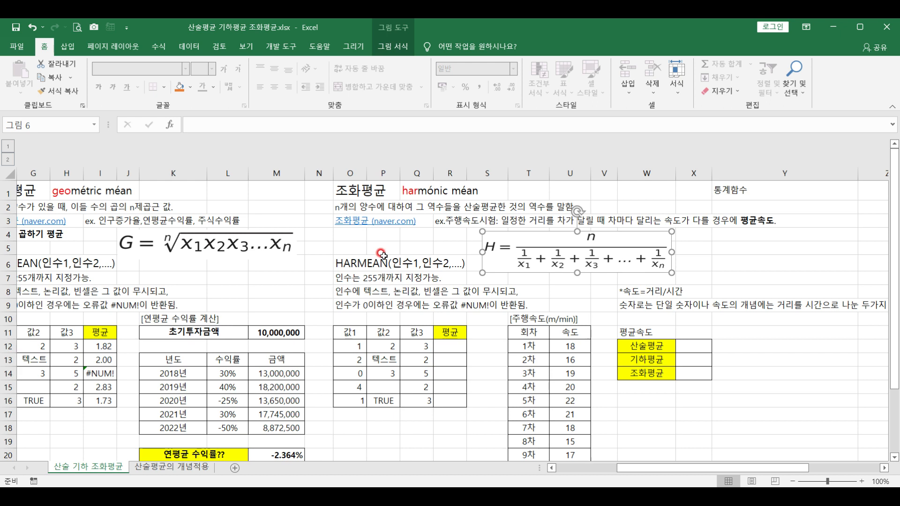
click(343, 261)
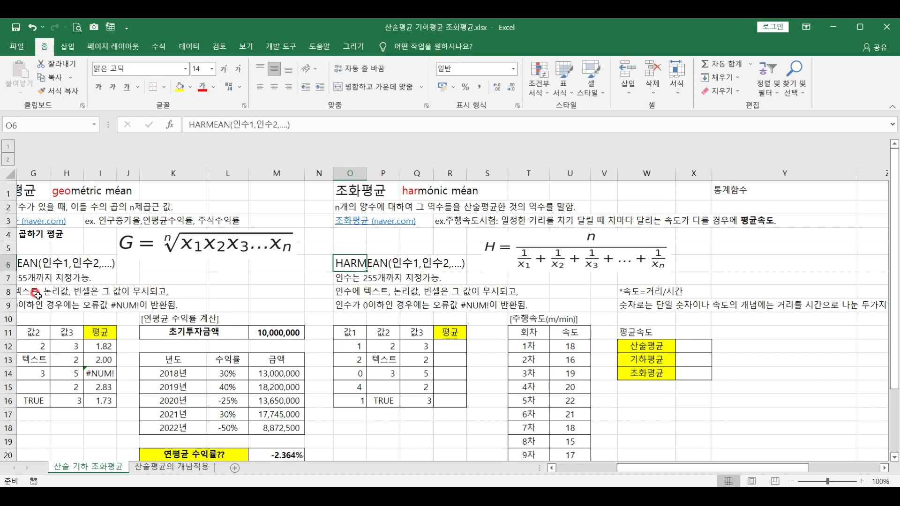
click(345, 279)
text(인수는 255개까지 지정가능. 인수에 텍스트, 논리값, 빈셀은 그 값이 무시되고, 인수가 0이하인 경우에는 오류값 #NUM!이 반환됨.)
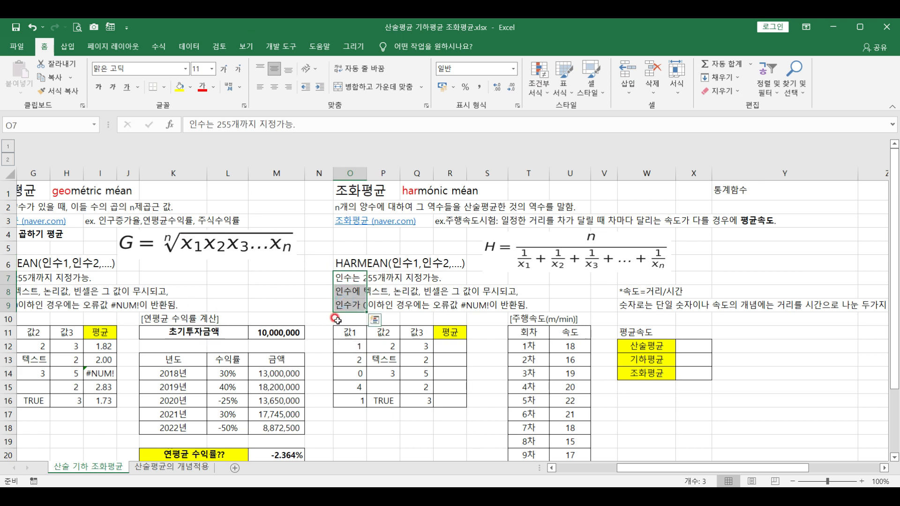
Enter =HARMEAN(O12:Q12) in R12, fill it down to R16, and check the row 14 example containing a zero
click(453, 345)
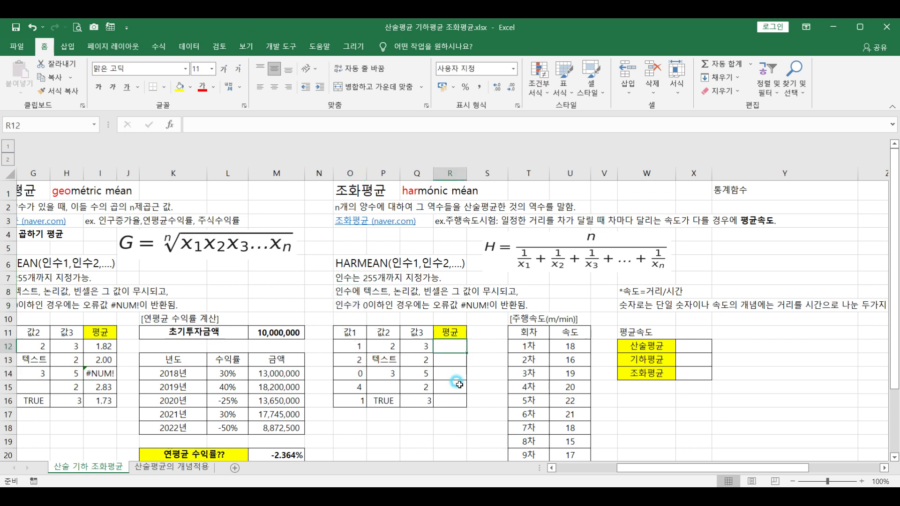
text(=har)
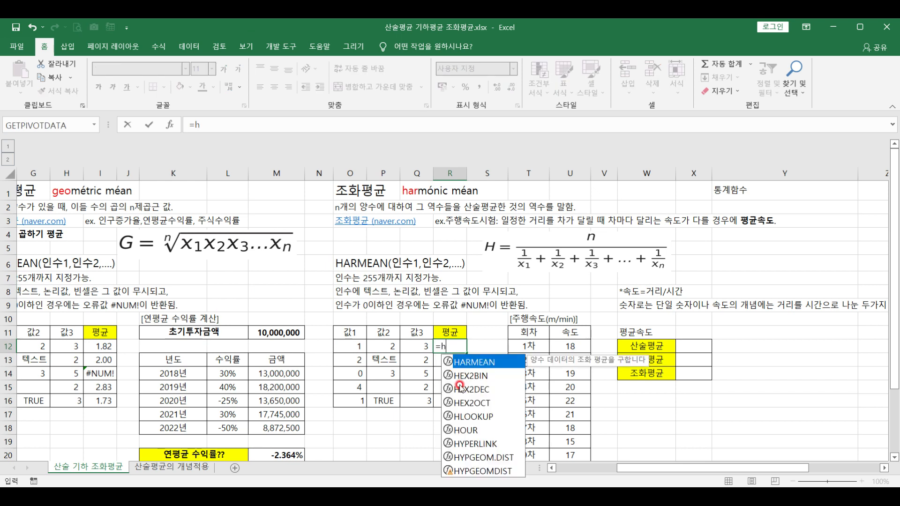
double_click(483, 362)
drag(352, 346, 412, 351)
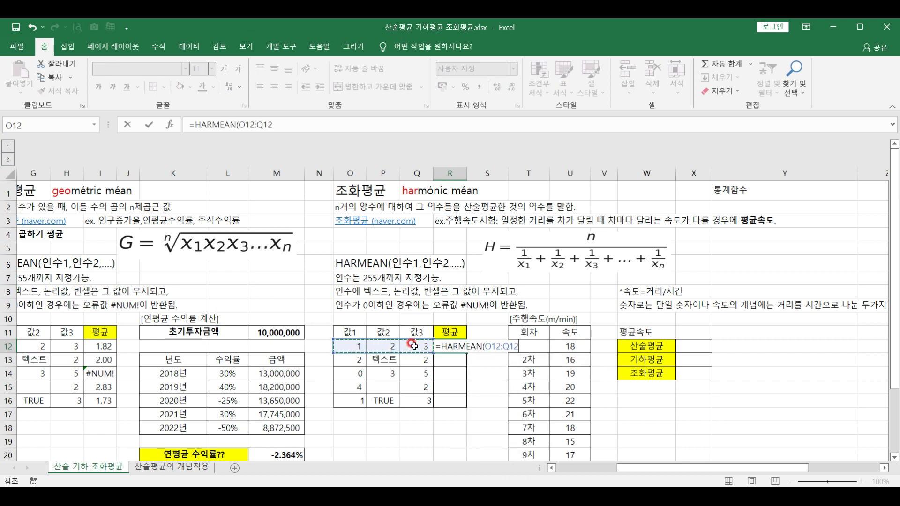
key(Return)
click(458, 351)
drag(466, 352, 471, 402)
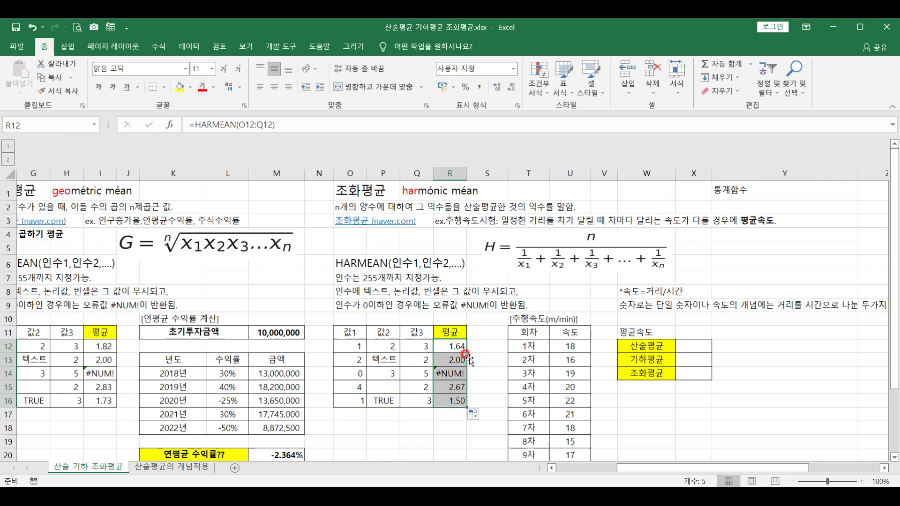
drag(450, 373, 364, 375)
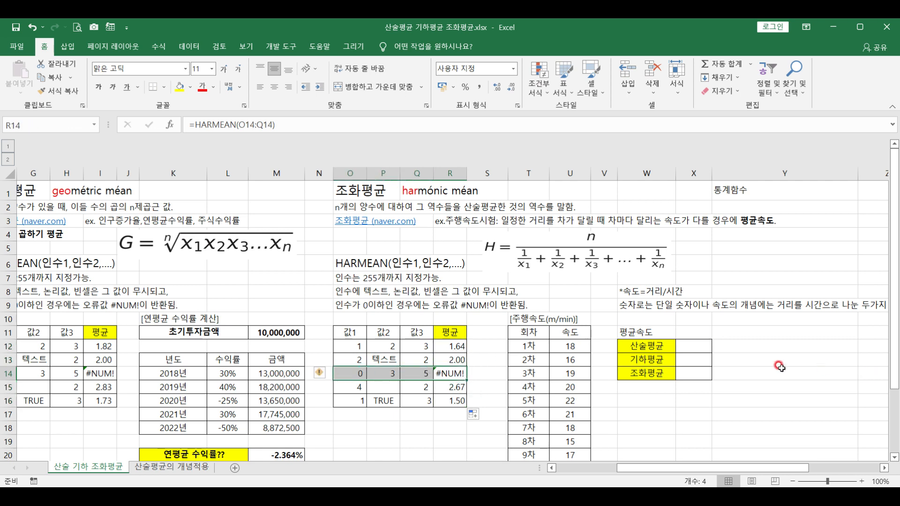
Read the [주행속도(m/min)] table heading and the notes in W8:W9 on the concept of speed
click(524, 320)
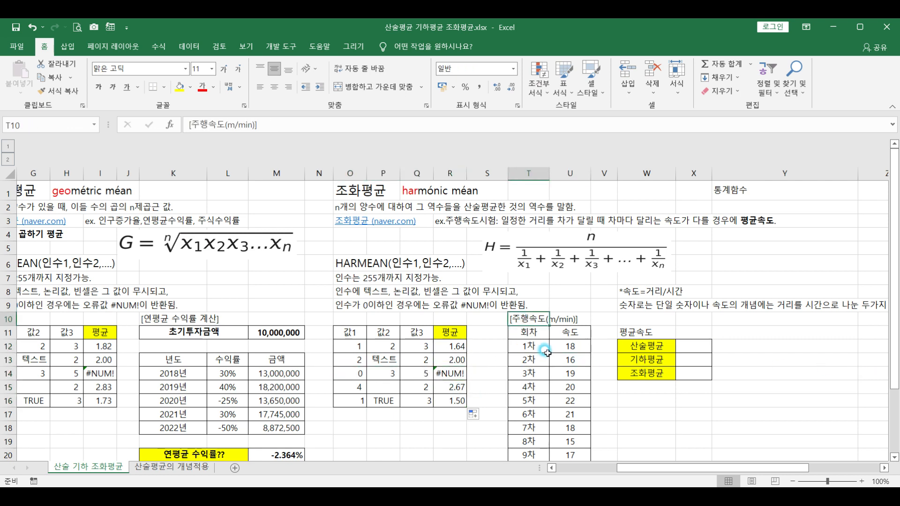
click(628, 292)
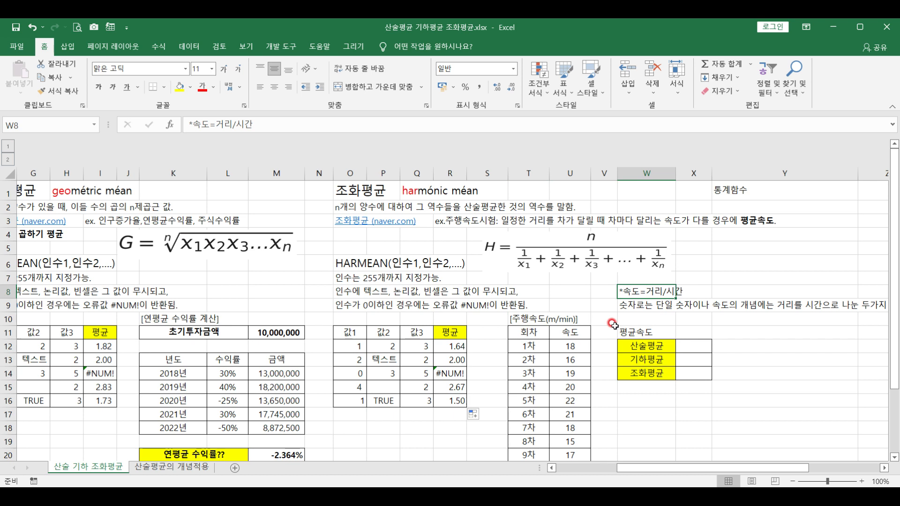
click(628, 310)
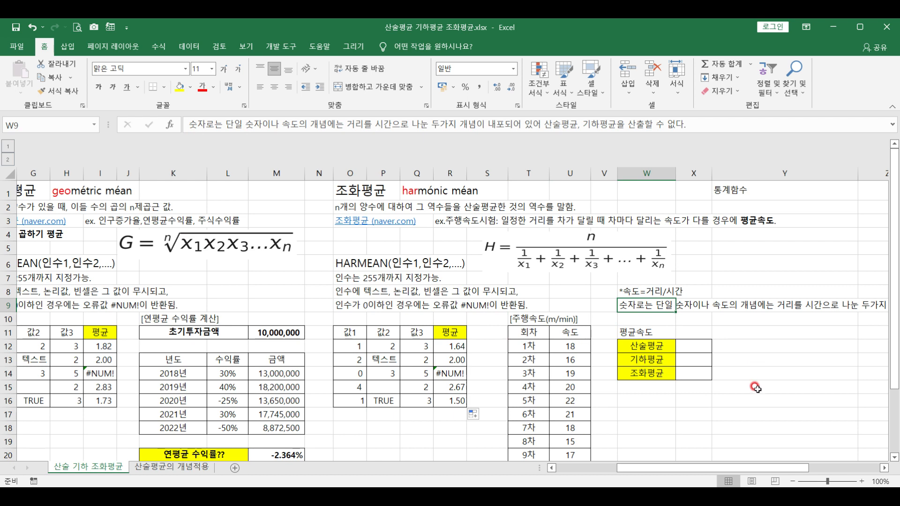
Calculate the 산술평균 of the driving speeds in X12 using AVERAGE over U12:U21
click(682, 349)
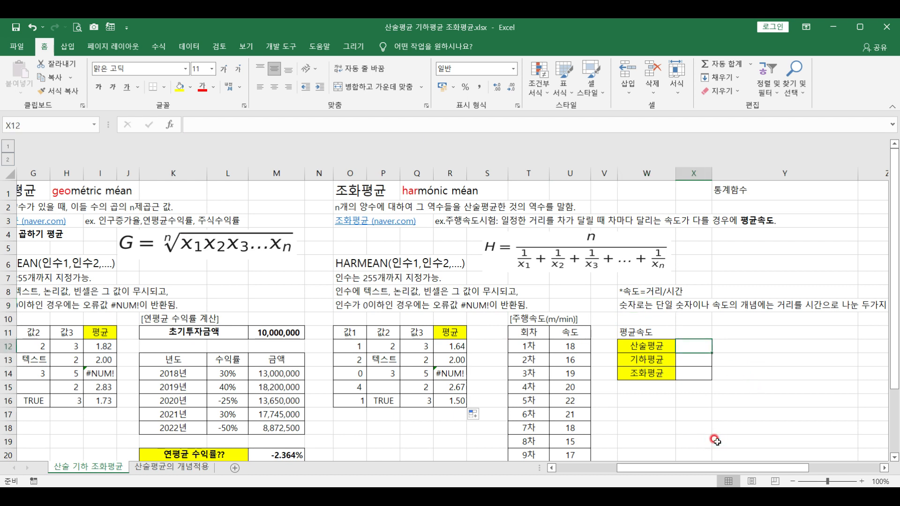
text(=av)
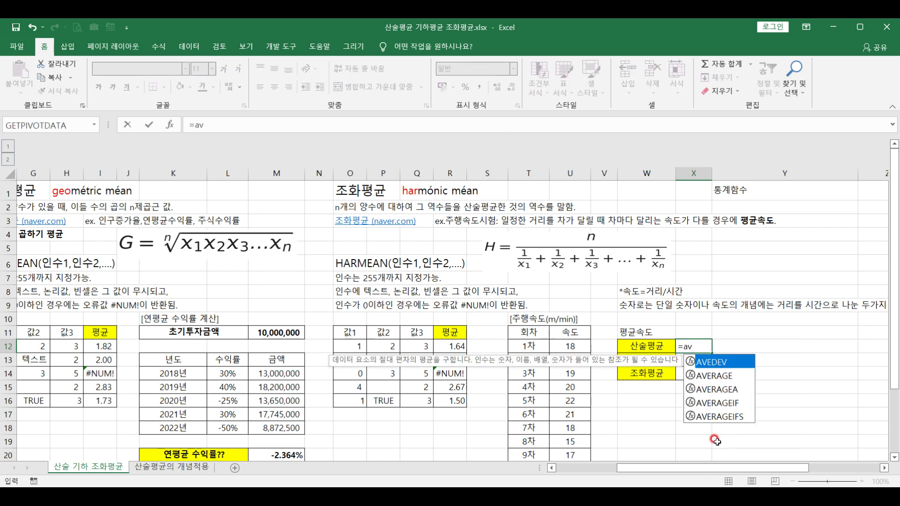
click(724, 378)
double_click(725, 377)
drag(570, 345, 565, 433)
key(Return)
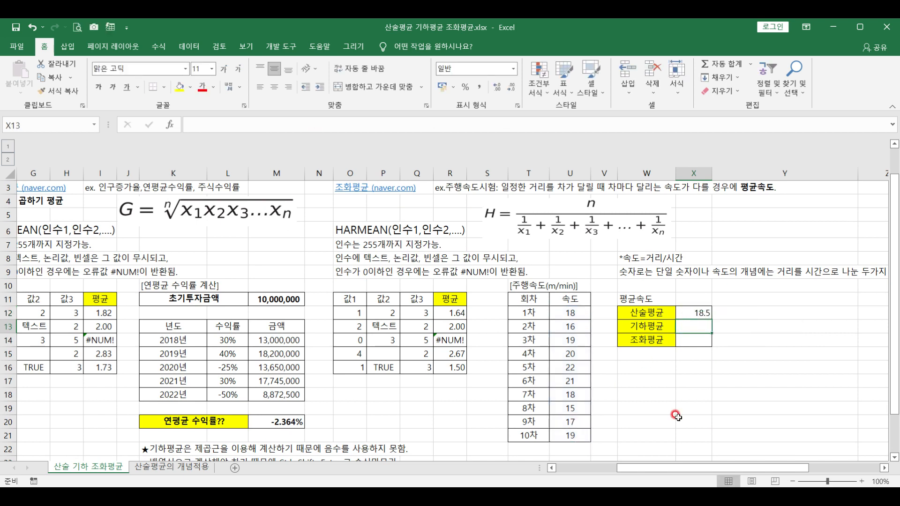
Calculate the 기하평균 of the driving speeds in X13 using GEOMEAN over U12:U21
text(=ge)
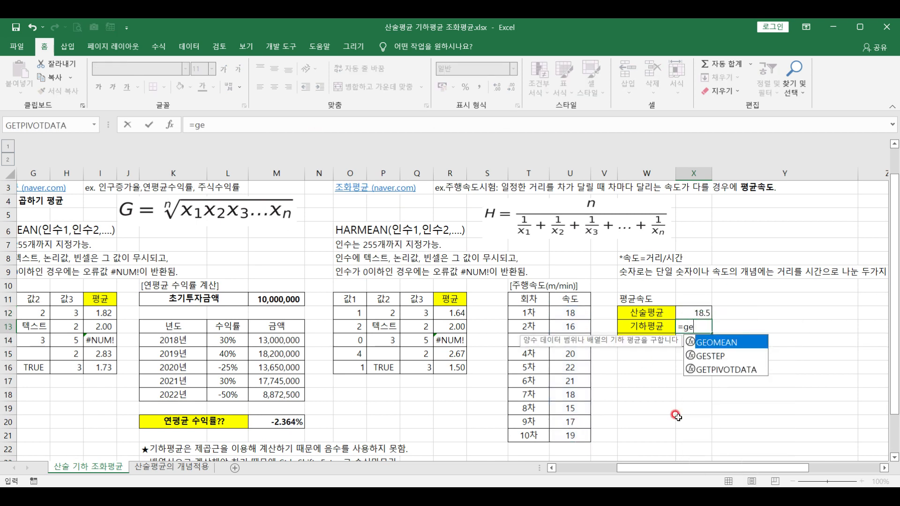
double_click(713, 342)
drag(575, 305, 582, 435)
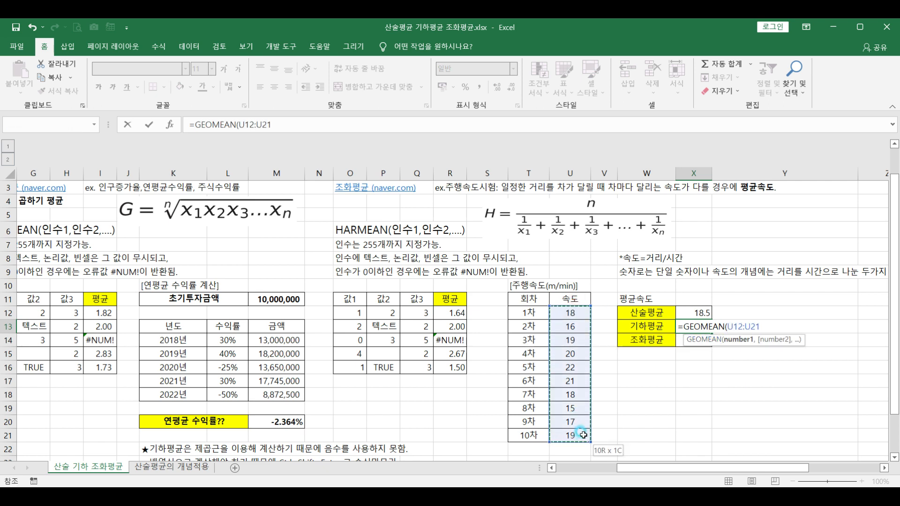
key(Return)
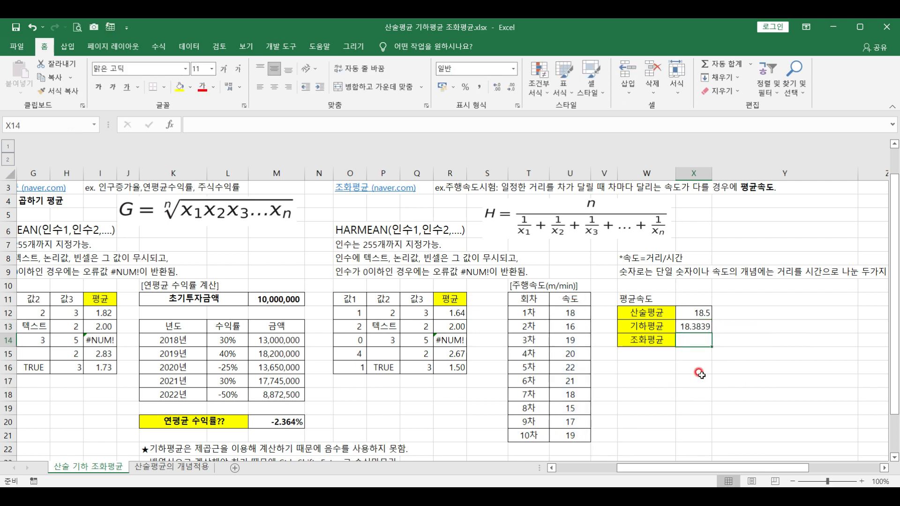
Enter =HARMEAN(U12:U21) in X14 for the 조화평균 of the driving speeds, and check the finished formula
text(=ha)
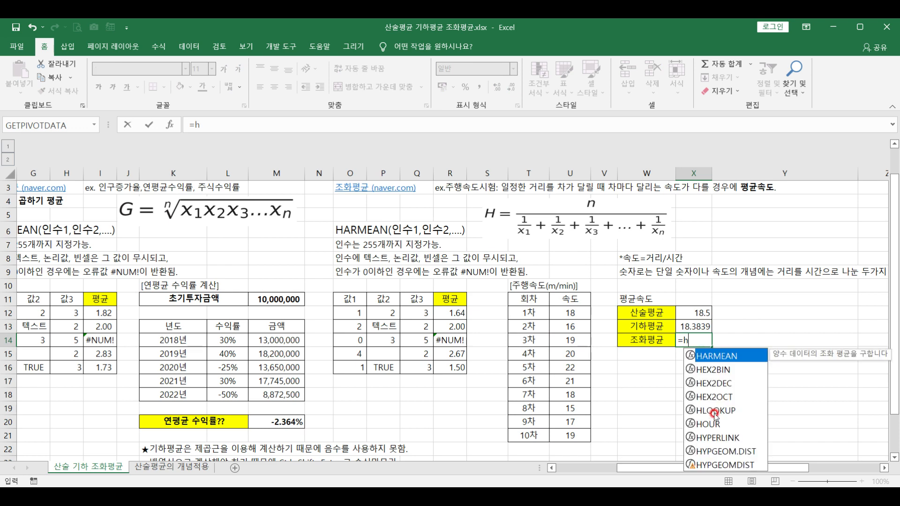
double_click(712, 359)
drag(571, 312, 578, 438)
text())
key(Return)
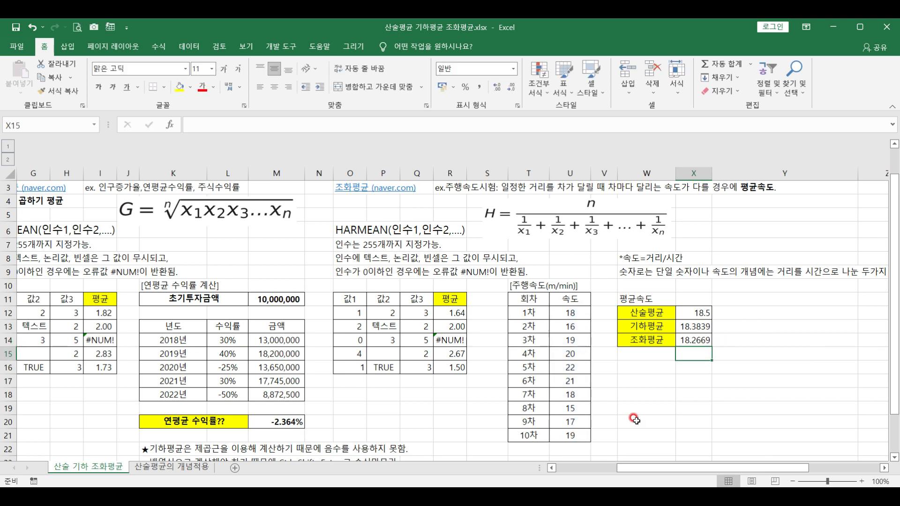
click(685, 335)
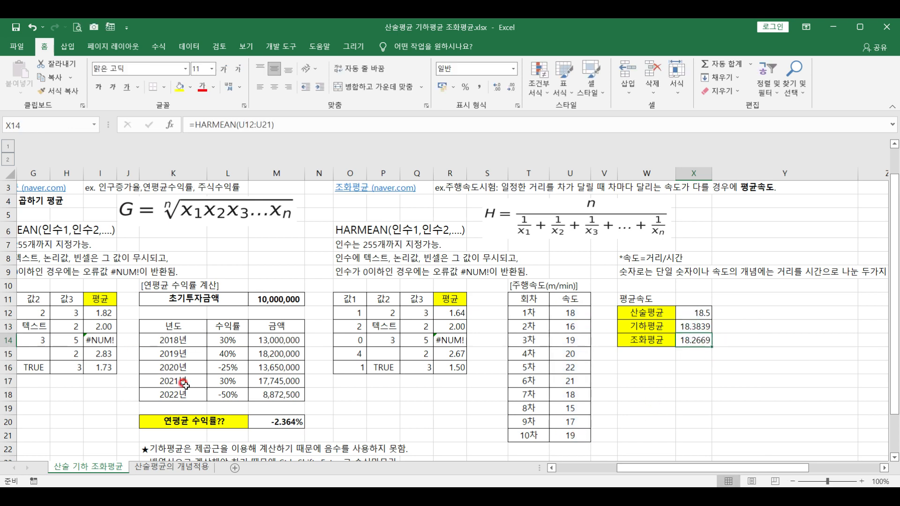
Return to the start of the sheet and reread the GEOMEAN syntax and argument notes in F6:F9
scroll(184, 385, up, 1)
drag(384, 374, 366, 373)
drag(2, 373, 1, 374)
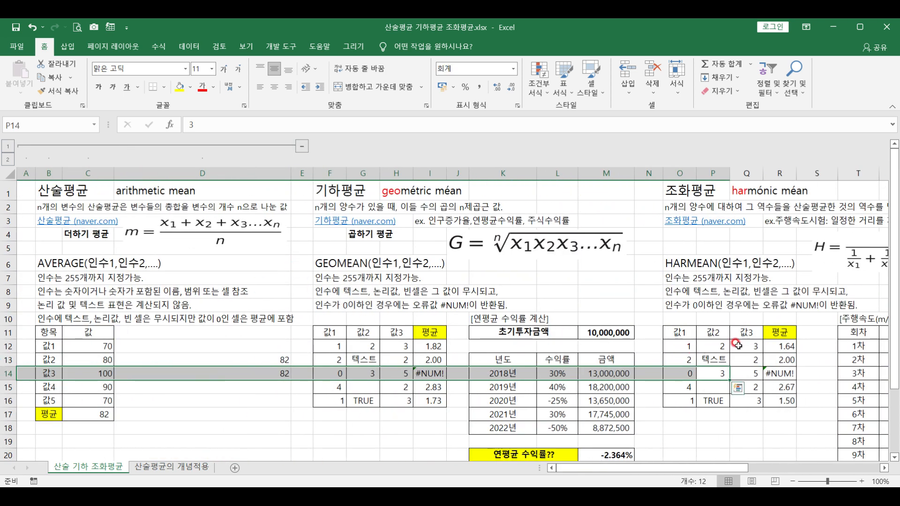
click(332, 305)
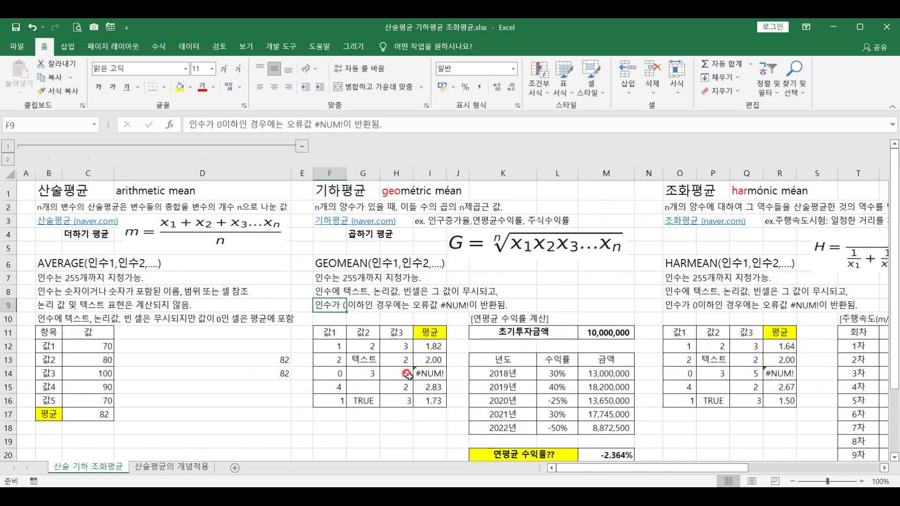
click(328, 291)
click(329, 277)
click(328, 265)
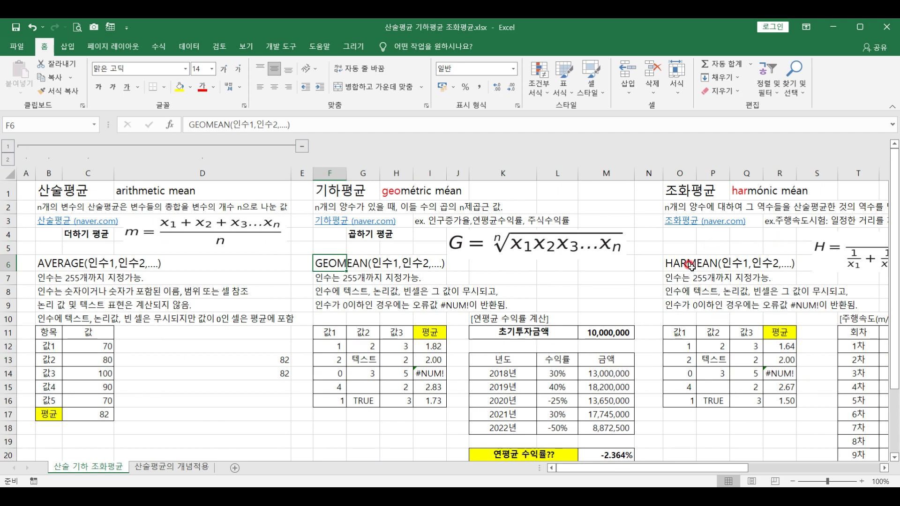
click(325, 281)
click(329, 292)
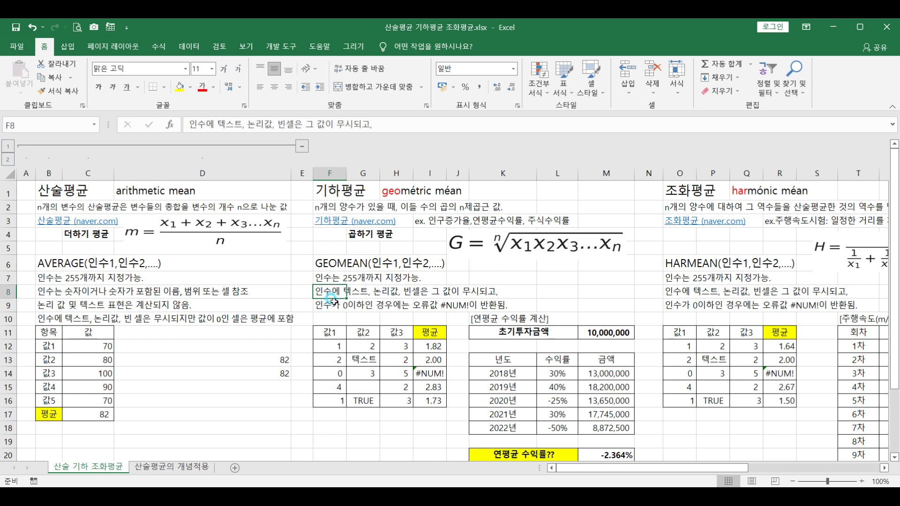
click(330, 304)
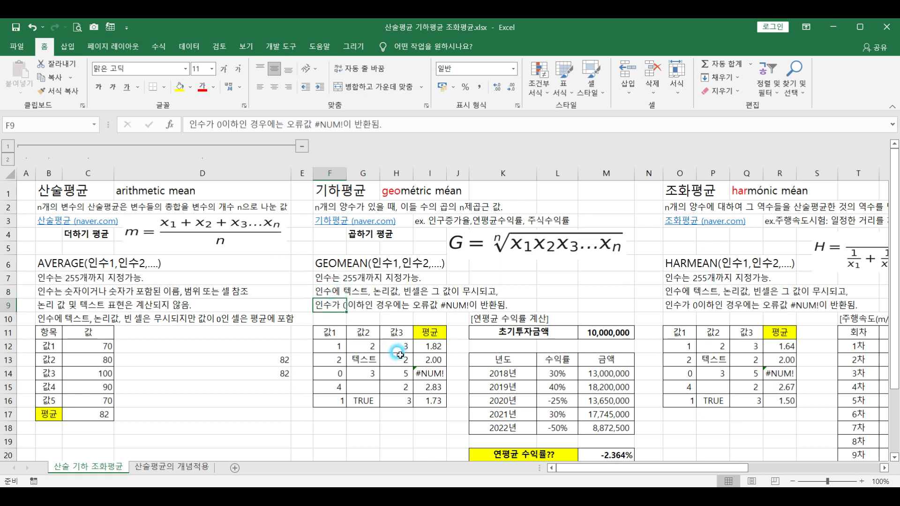
Reread the HARMEAN notes in O6:O9 and look over the whole 산술평균 section in B1:D17
click(691, 308)
click(679, 291)
click(675, 278)
click(679, 264)
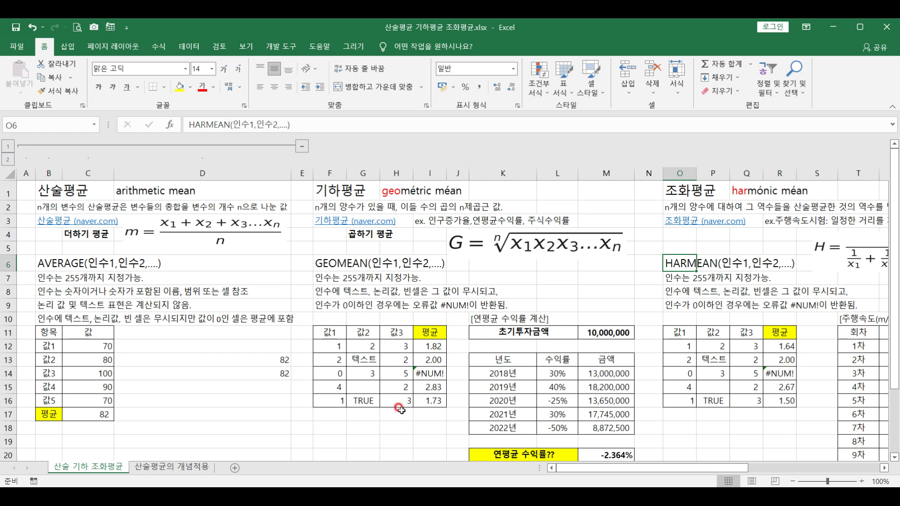
drag(55, 189, 261, 418)
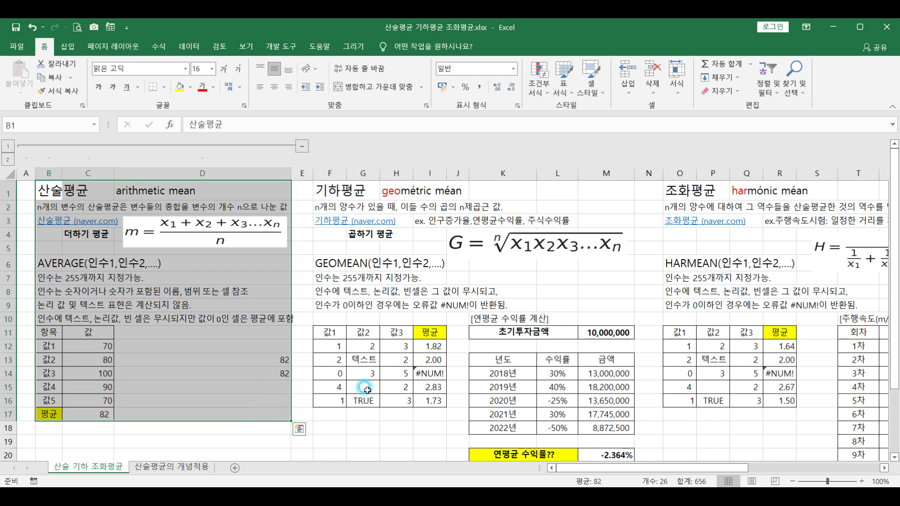
click(454, 345)
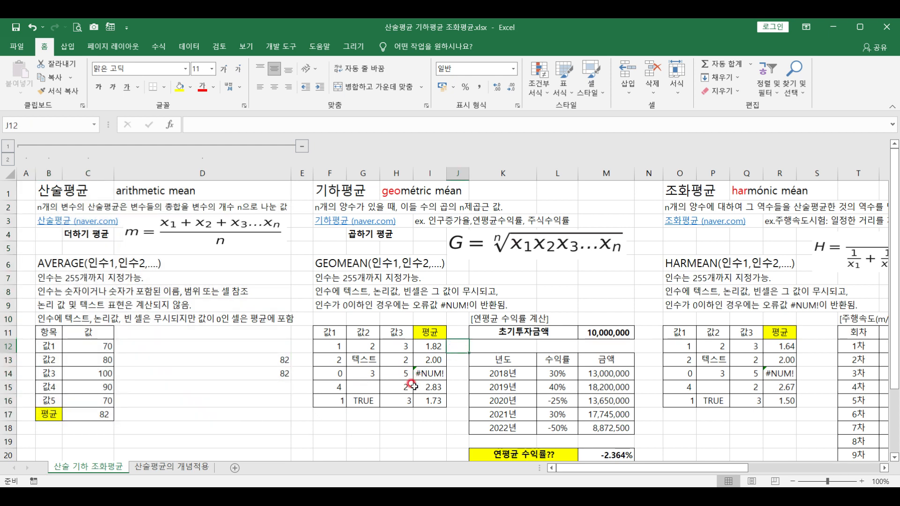